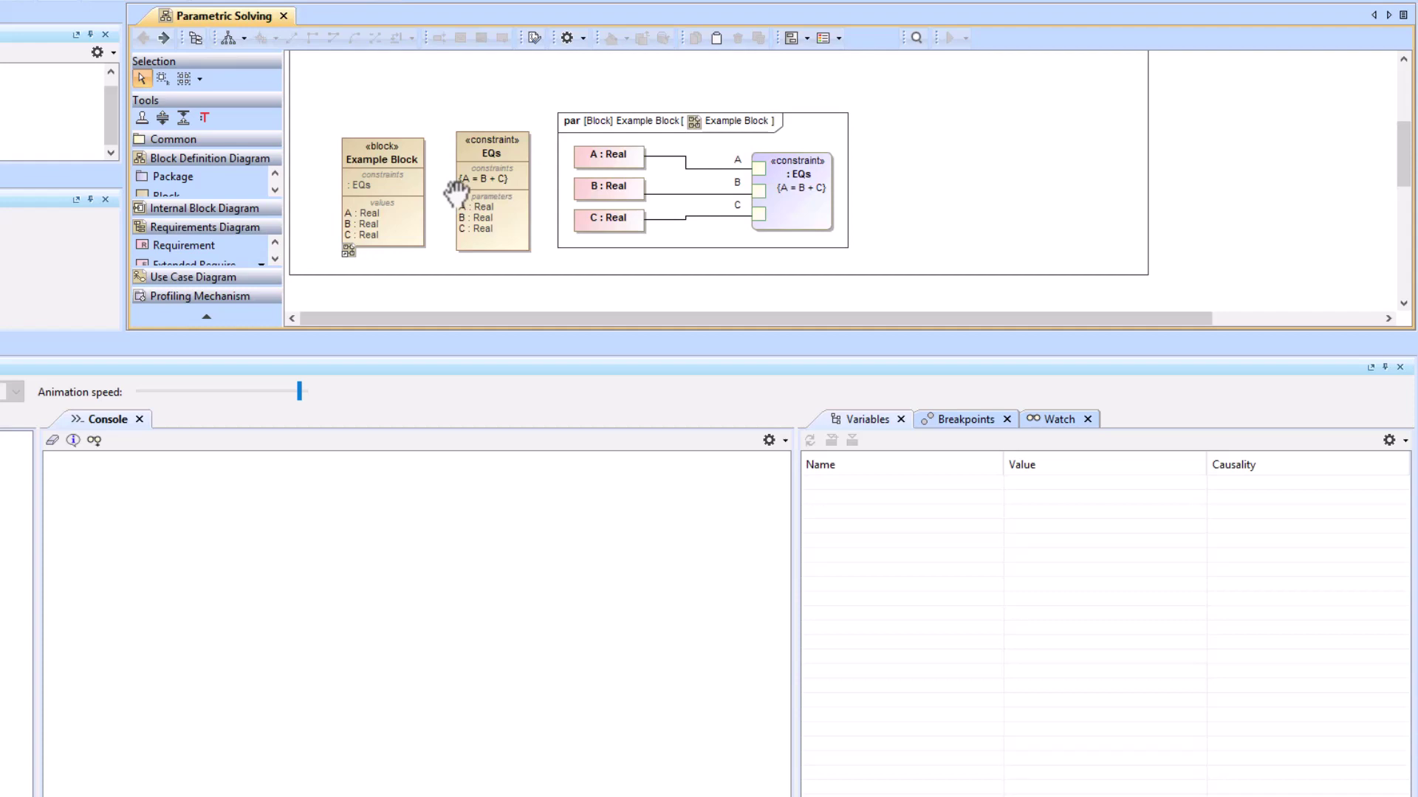
Review the EQ1 constraint expression in the EQs block specification.
{"action": "left_click", "coordinate": [519, 153]}
{"action": "double_click", "coordinate": [519, 152]}
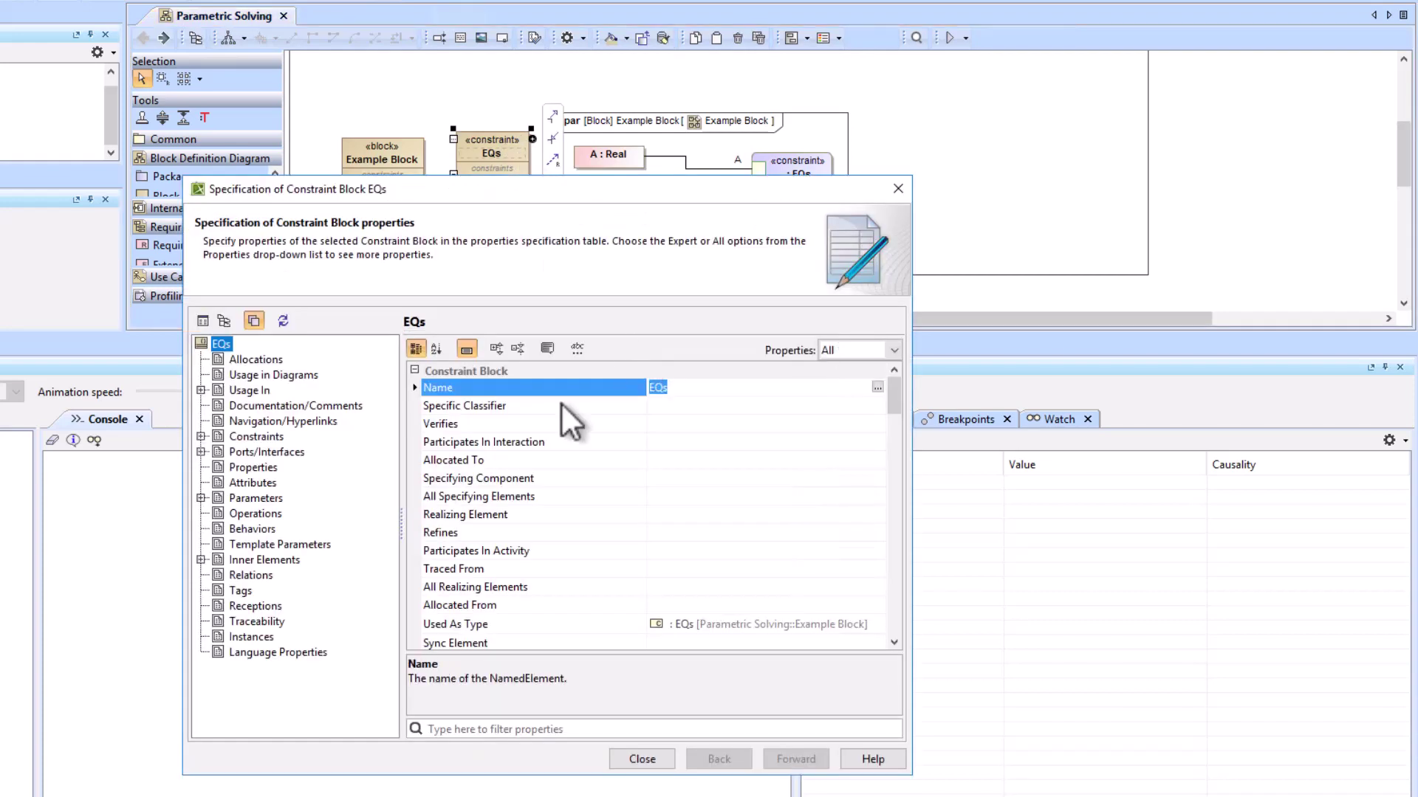
{"action": "left_click", "coordinate": [256, 437]}
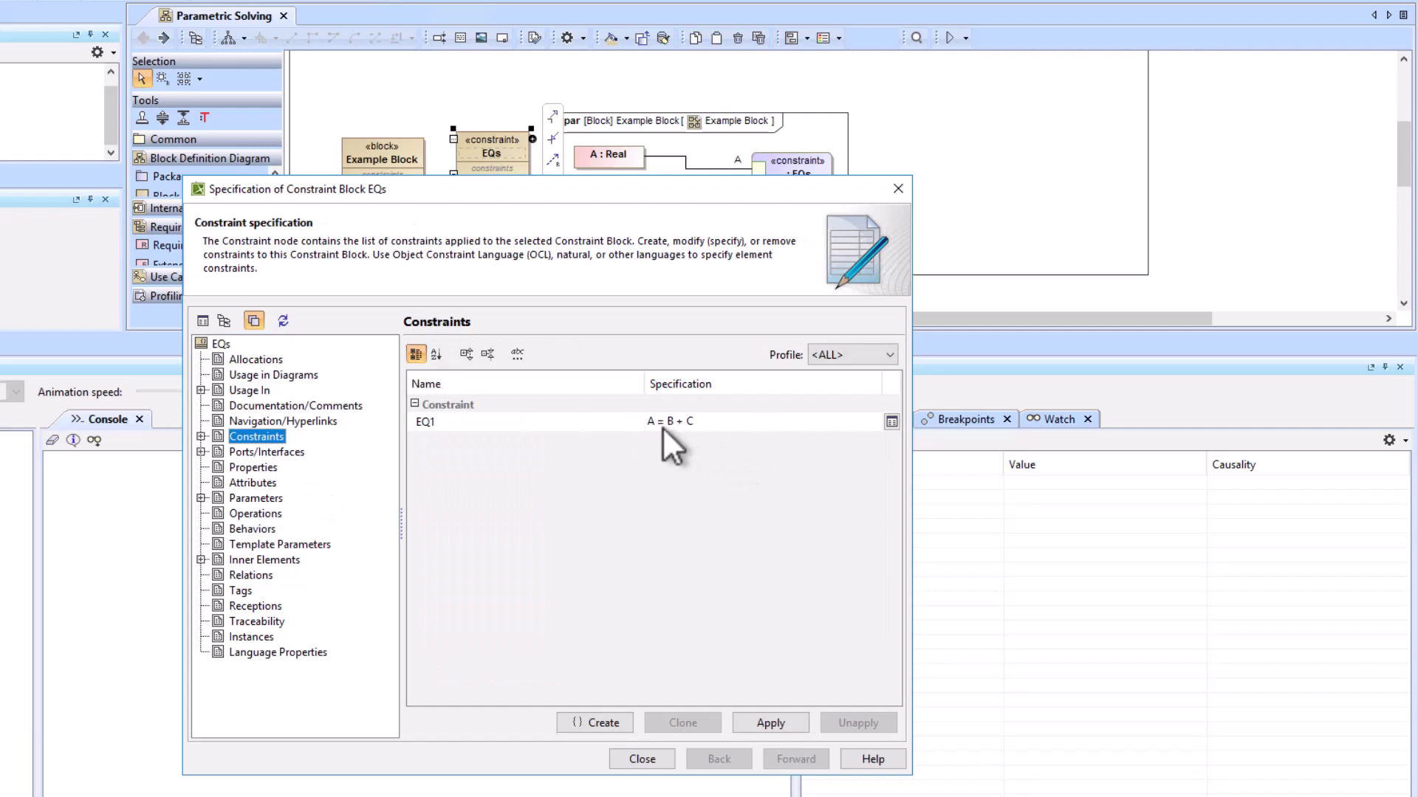
{"action": "left_click", "coordinate": [734, 424]}
{"action": "left_click", "coordinate": [892, 421]}
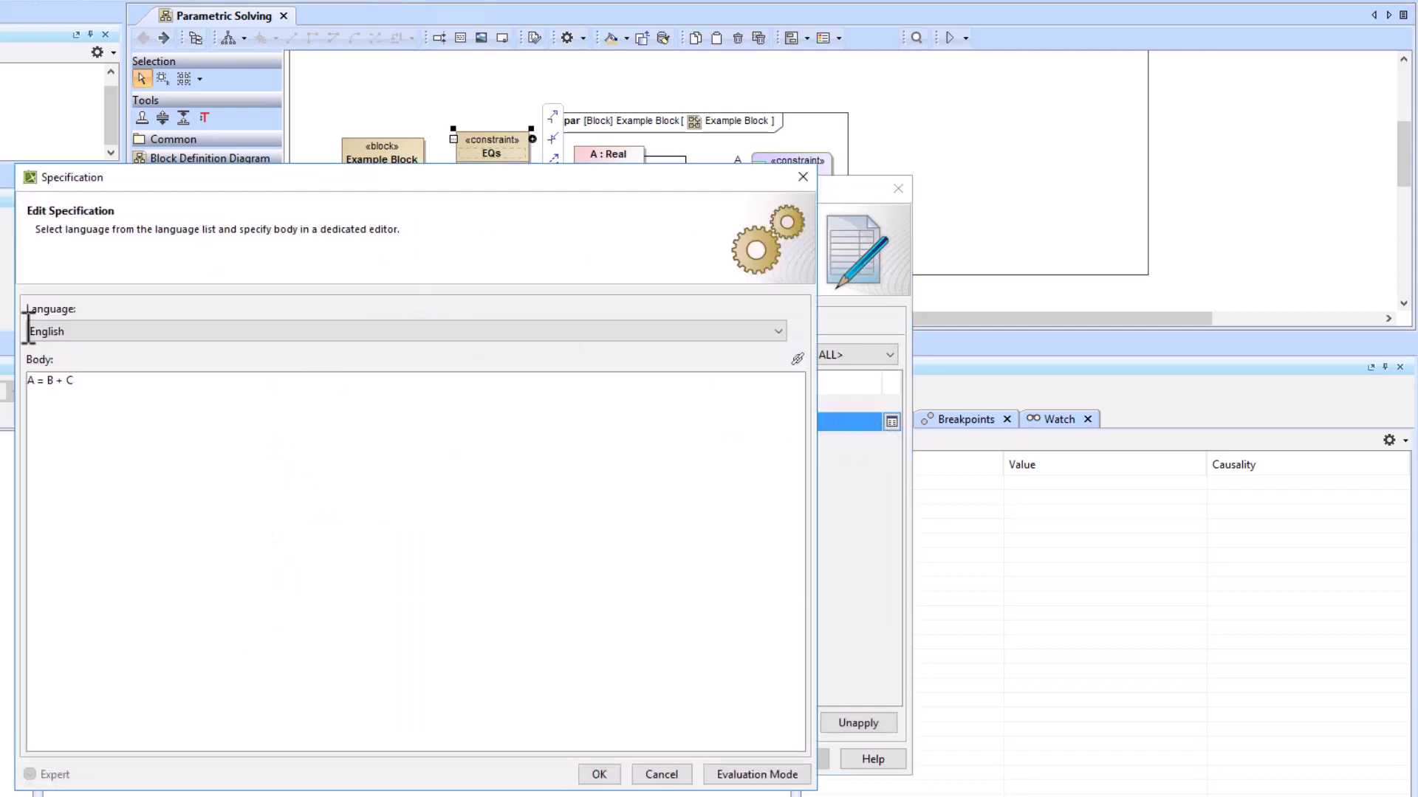
{"action": "left_click", "coordinate": [599, 773]}
{"action": "left_click", "coordinate": [642, 760]}
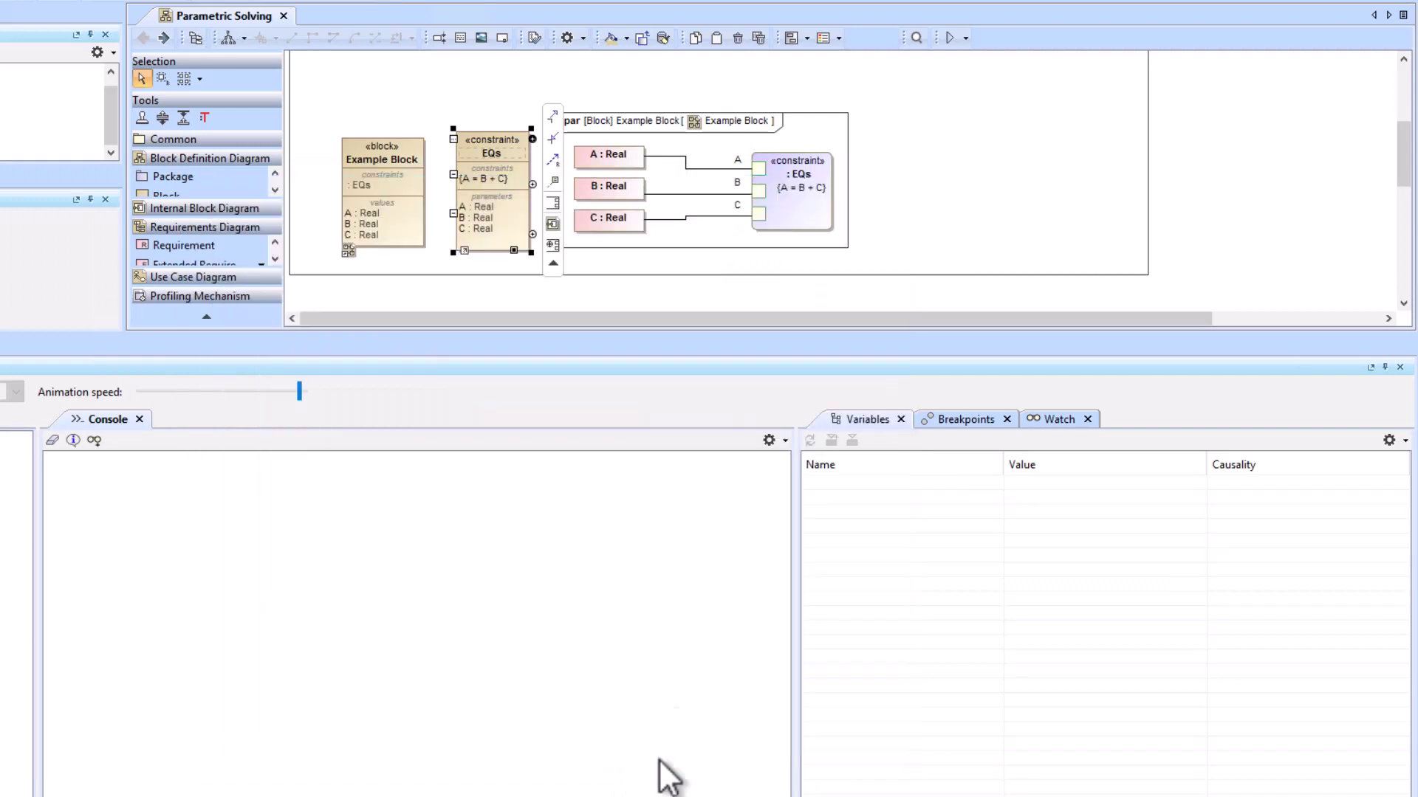
Simulate Example Block with B = 6 and C = 2, showing A = 8 on the diagram.
{"action": "left_click", "coordinate": [393, 159]}
{"action": "left_click", "coordinate": [951, 38]}
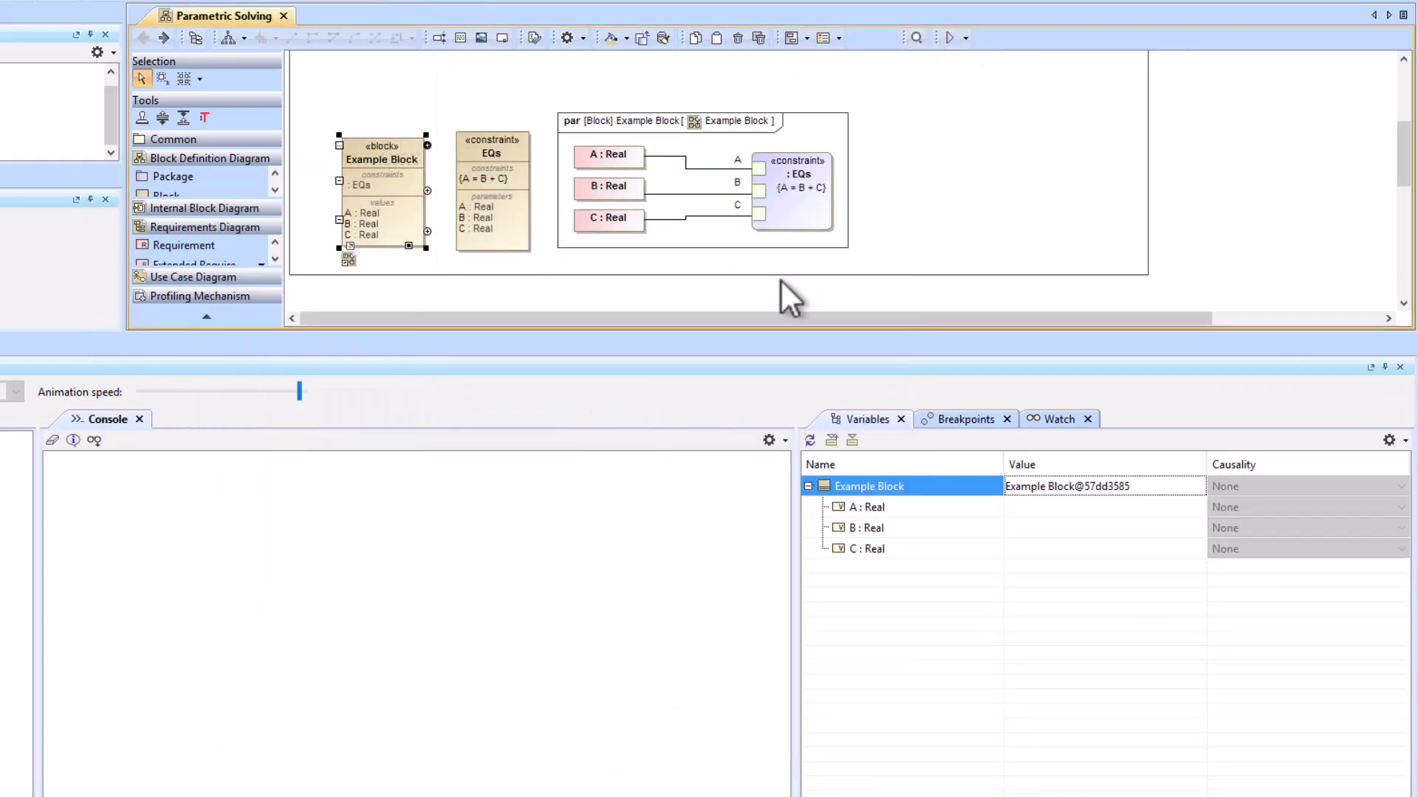
{"action": "left_click", "coordinate": [1047, 527]}
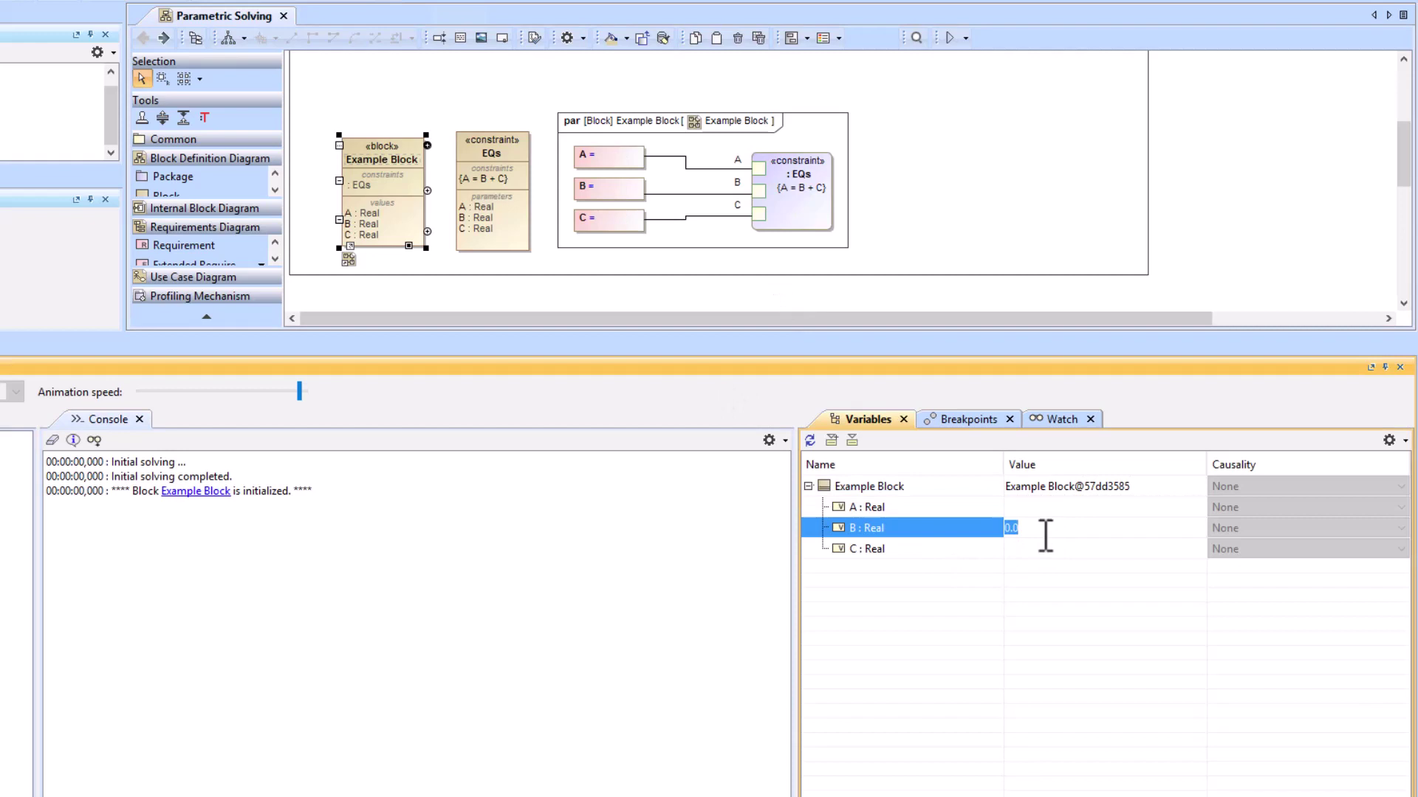
{"action": "type", "text": "6"}
{"action": "left_click", "coordinate": [1031, 550]}
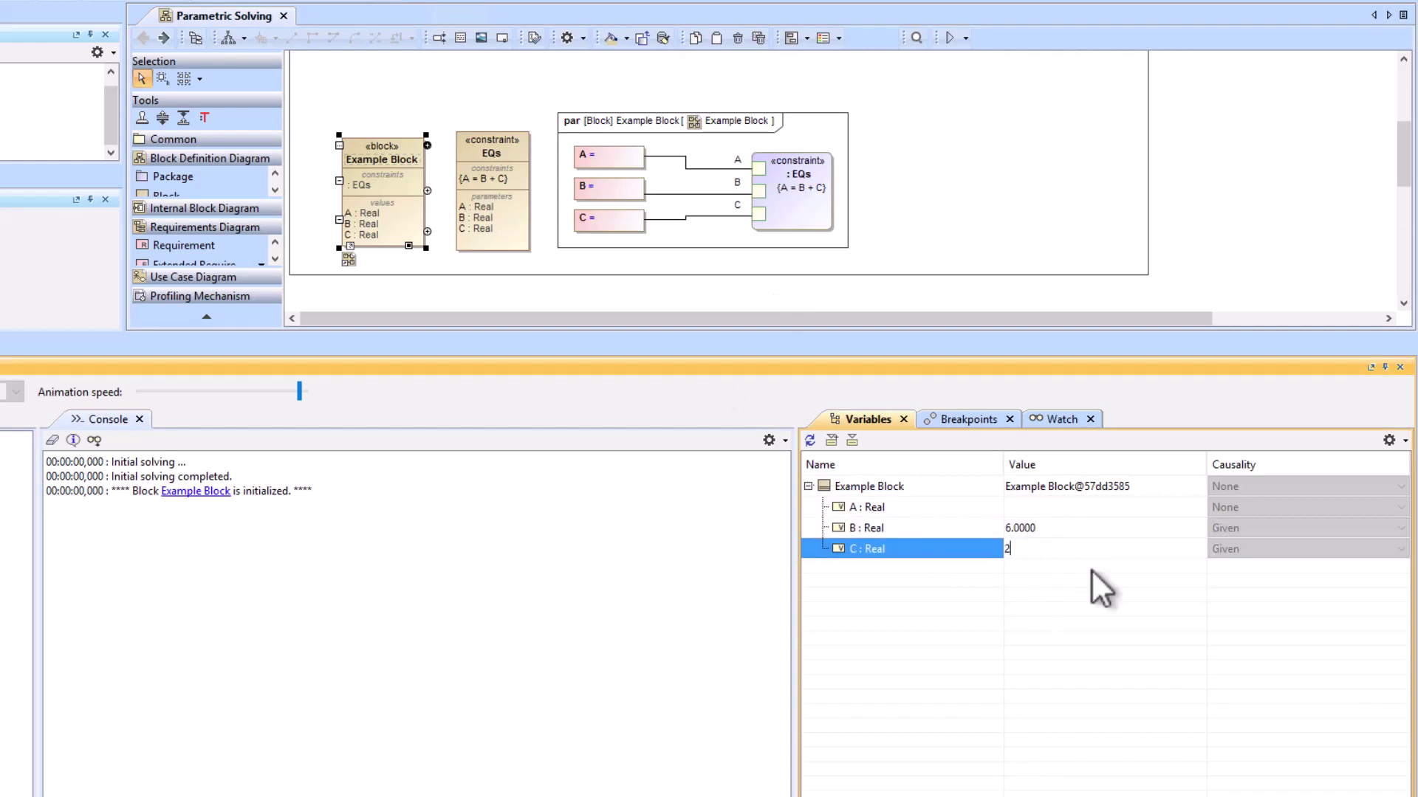
{"action": "type", "text": "2"}
{"action": "key", "text": "Return"}
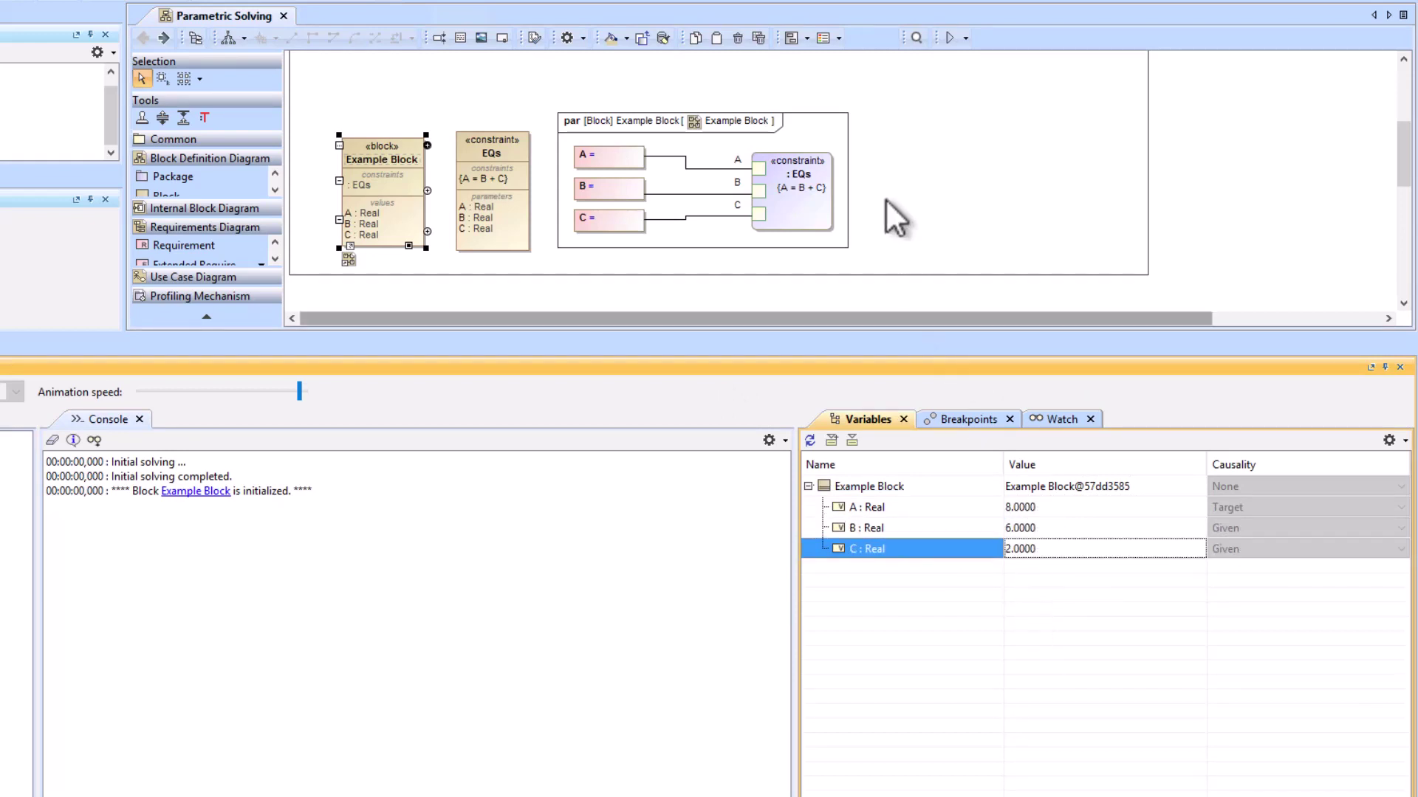
{"action": "left_click", "coordinate": [884, 198]}
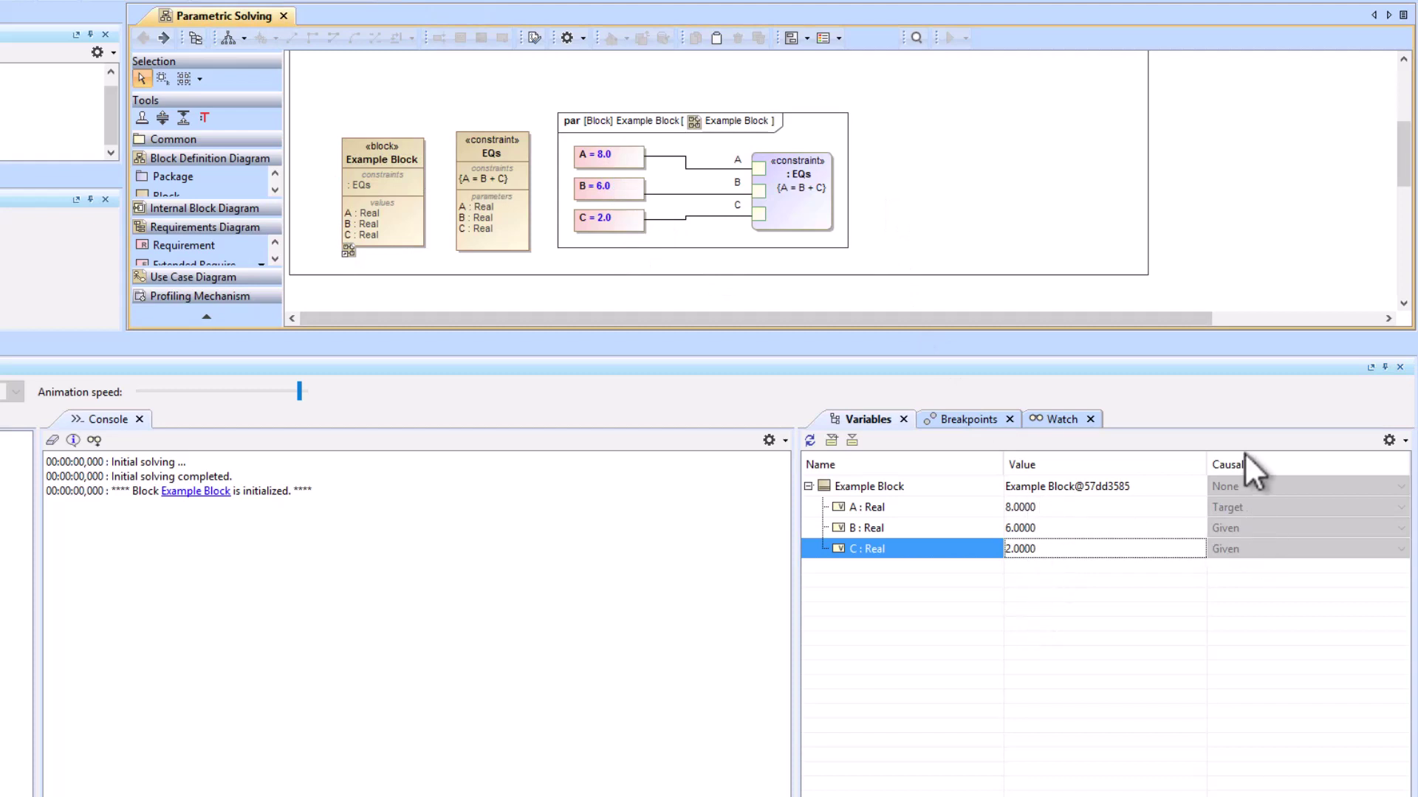
{"action": "left_click", "coordinate": [1403, 441]}
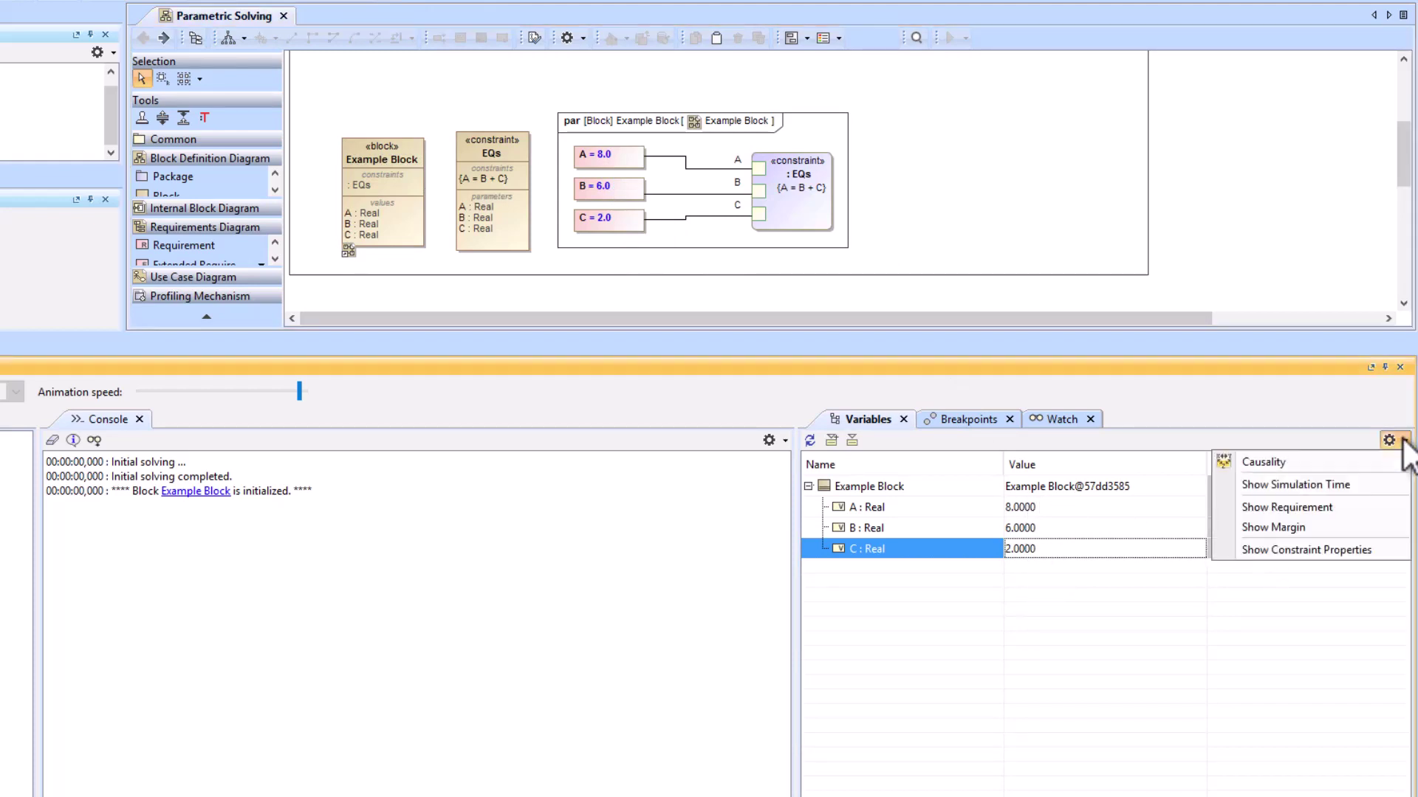
{"action": "left_click", "coordinate": [1263, 463]}
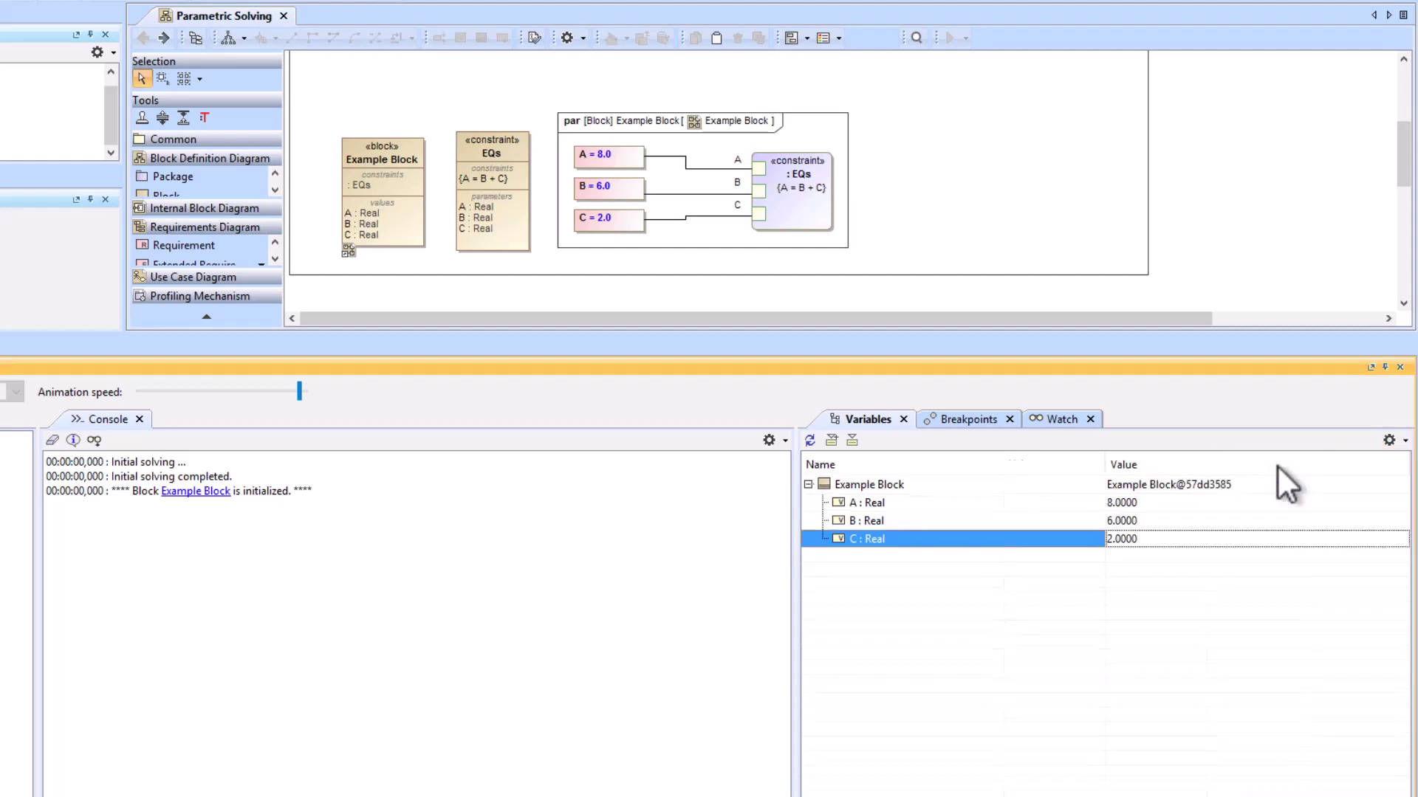
{"action": "left_click", "coordinate": [1403, 442]}
{"action": "left_click", "coordinate": [1308, 466]}
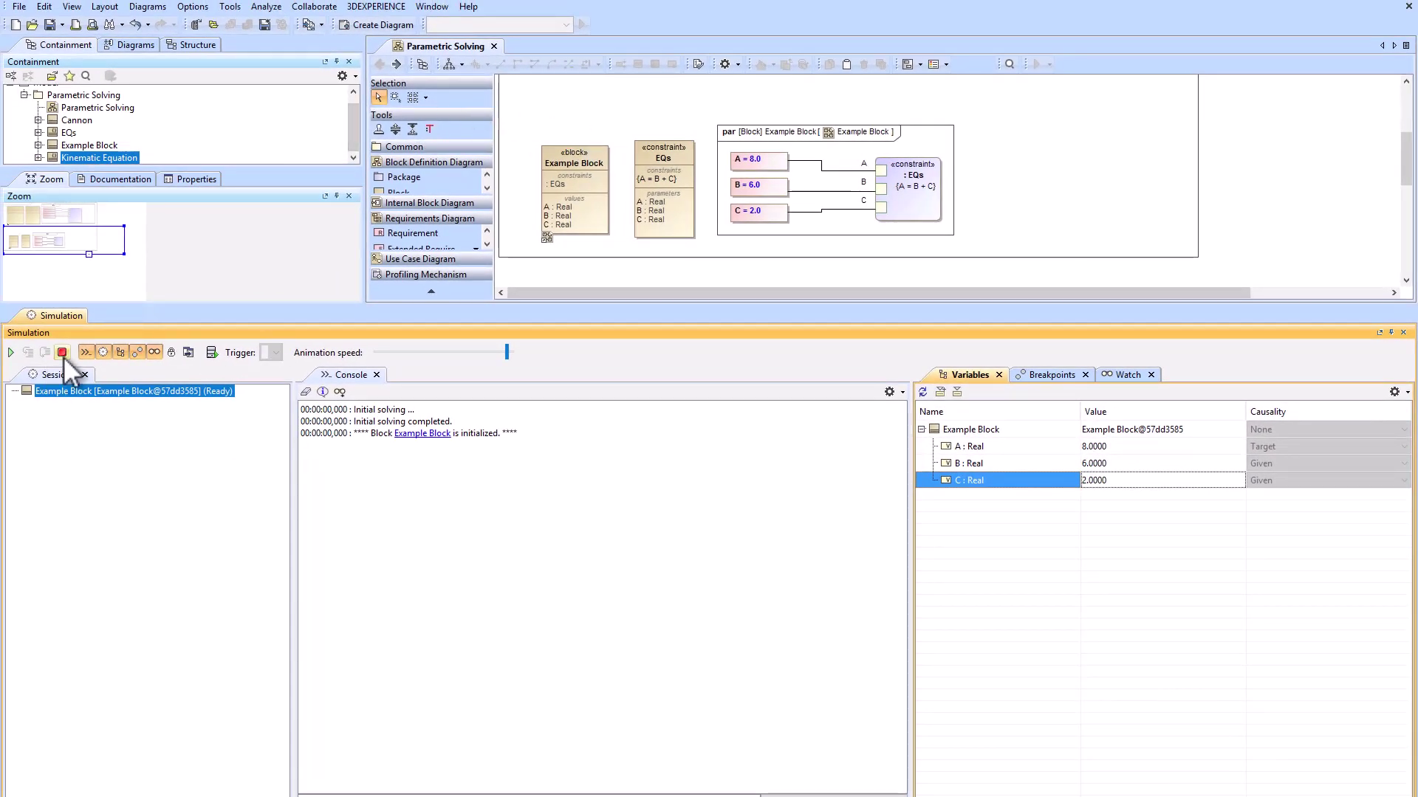
Stop the running simulation and bring up the constraints of the EQs block.
{"action": "left_click", "coordinate": [62, 353]}
{"action": "left_click", "coordinate": [660, 158]}
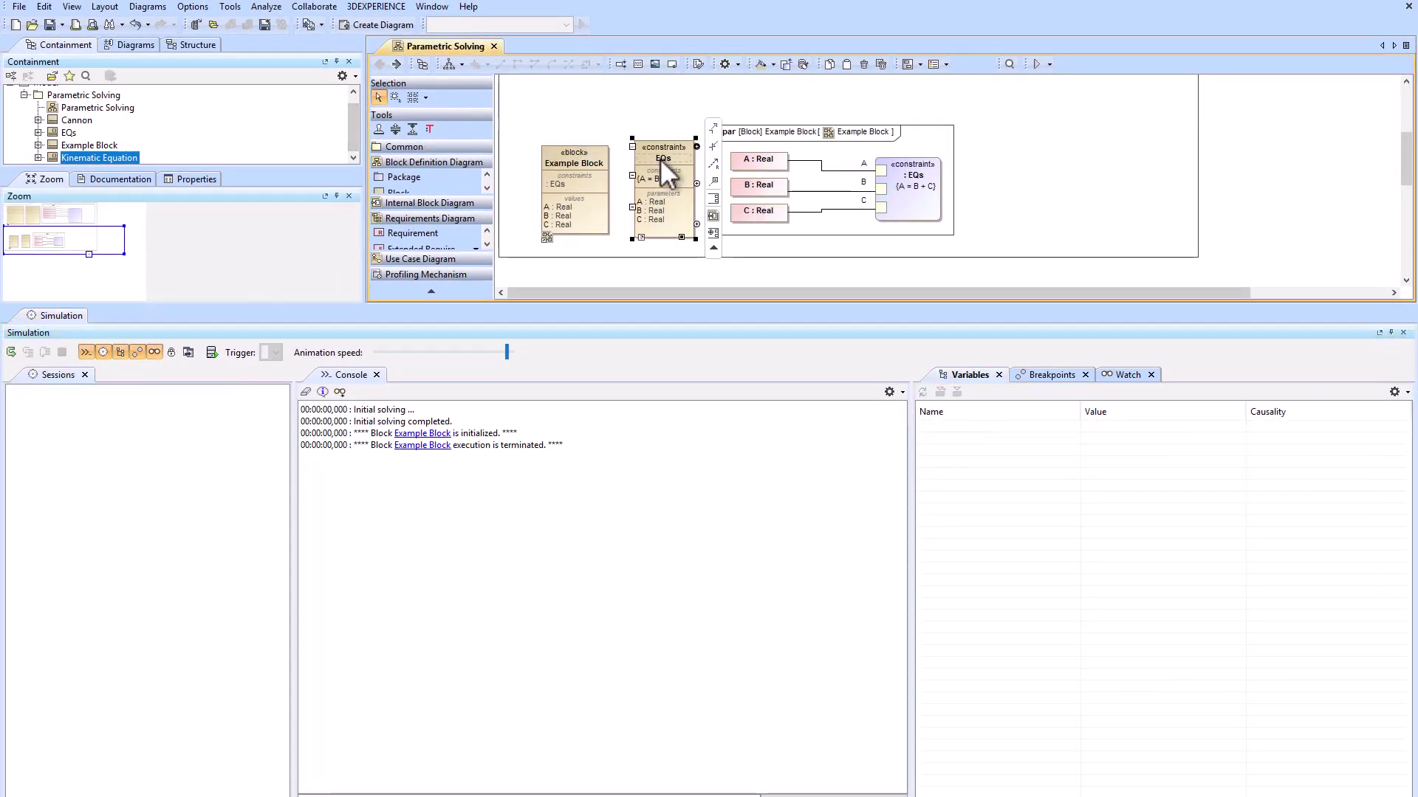
{"action": "double_click", "coordinate": [660, 158]}
{"action": "left_click", "coordinate": [465, 389]}
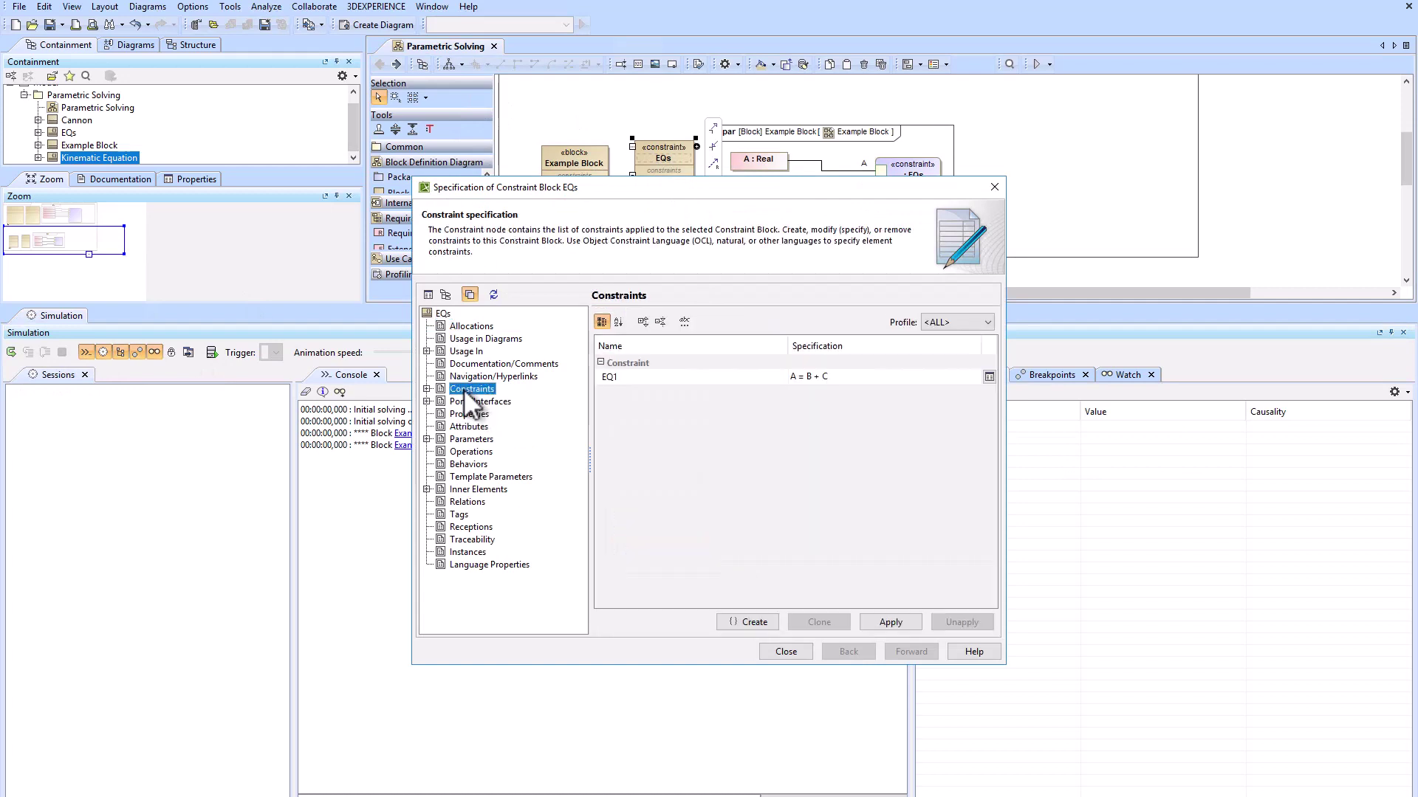
Set EQ1's expression language to Matlab and close the EQs specification.
{"action": "left_click", "coordinate": [939, 375]}
{"action": "left_click", "coordinate": [975, 375]}
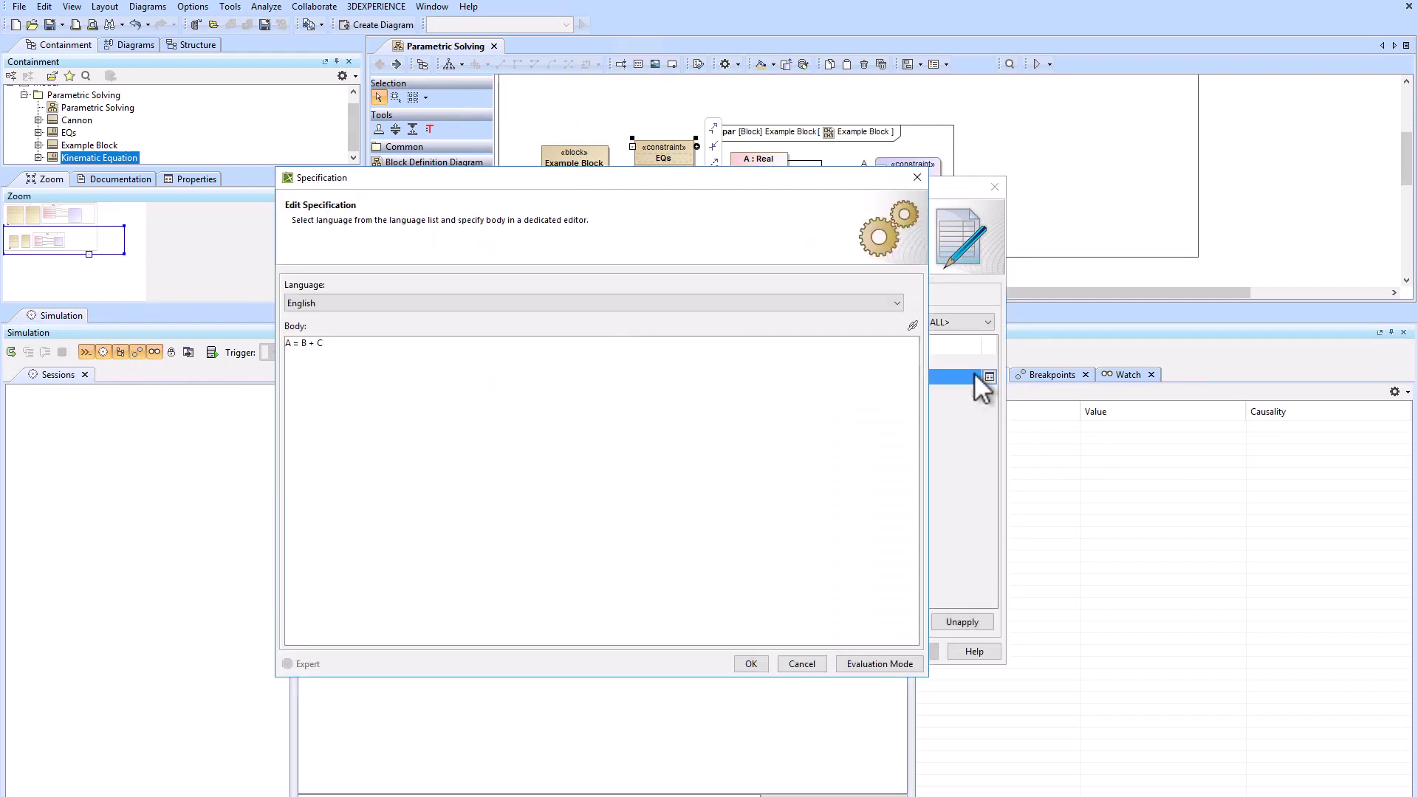
{"action": "left_click", "coordinate": [561, 304]}
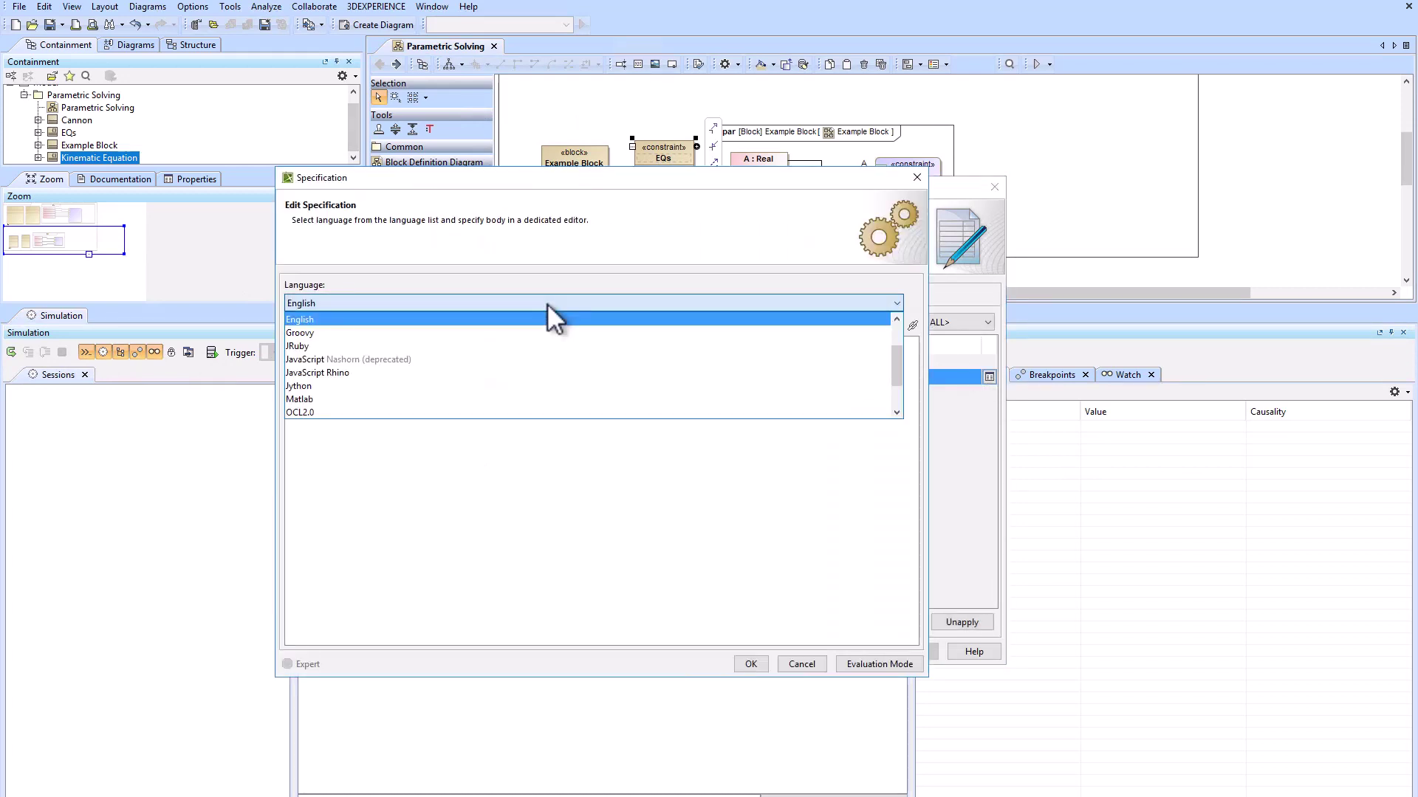
{"action": "scroll", "coordinate": [322, 384], "scroll_direction": "down", "scroll_amount": 1}
{"action": "left_click", "coordinate": [316, 362]}
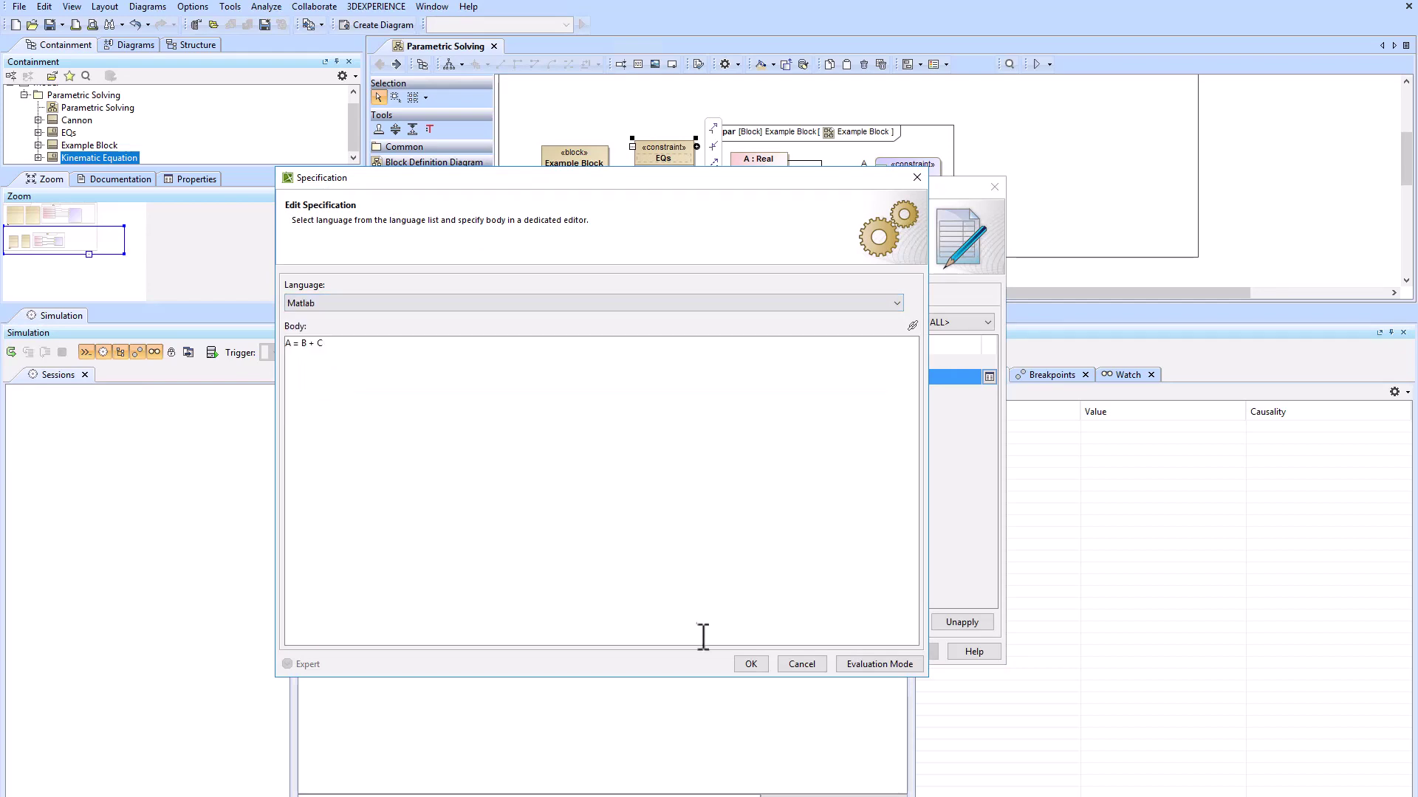
{"action": "left_click", "coordinate": [751, 664]}
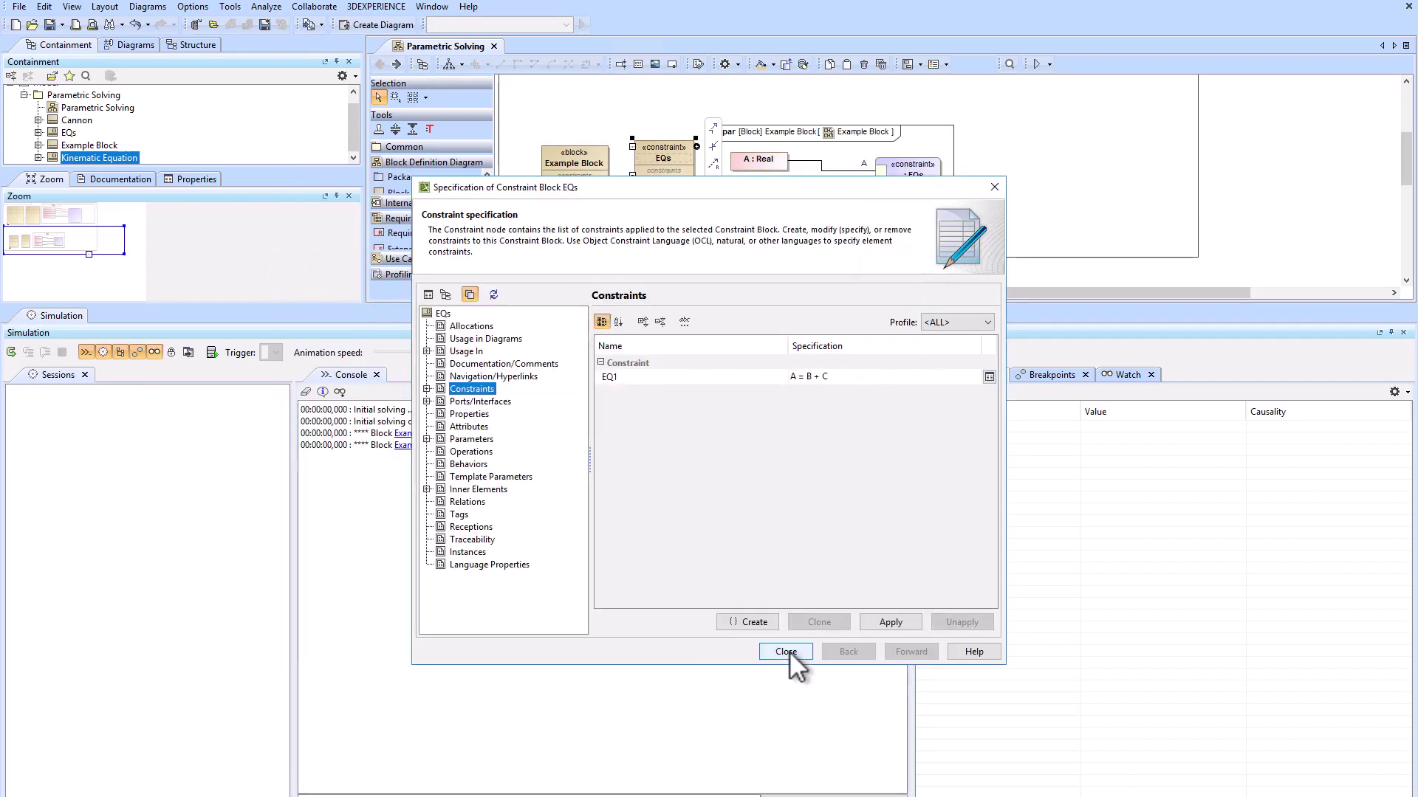
{"action": "left_click", "coordinate": [790, 654]}
Rerun Example Block and enter B = 2 and C = 5 so A solves to 7.
{"action": "left_click", "coordinate": [492, 171]}
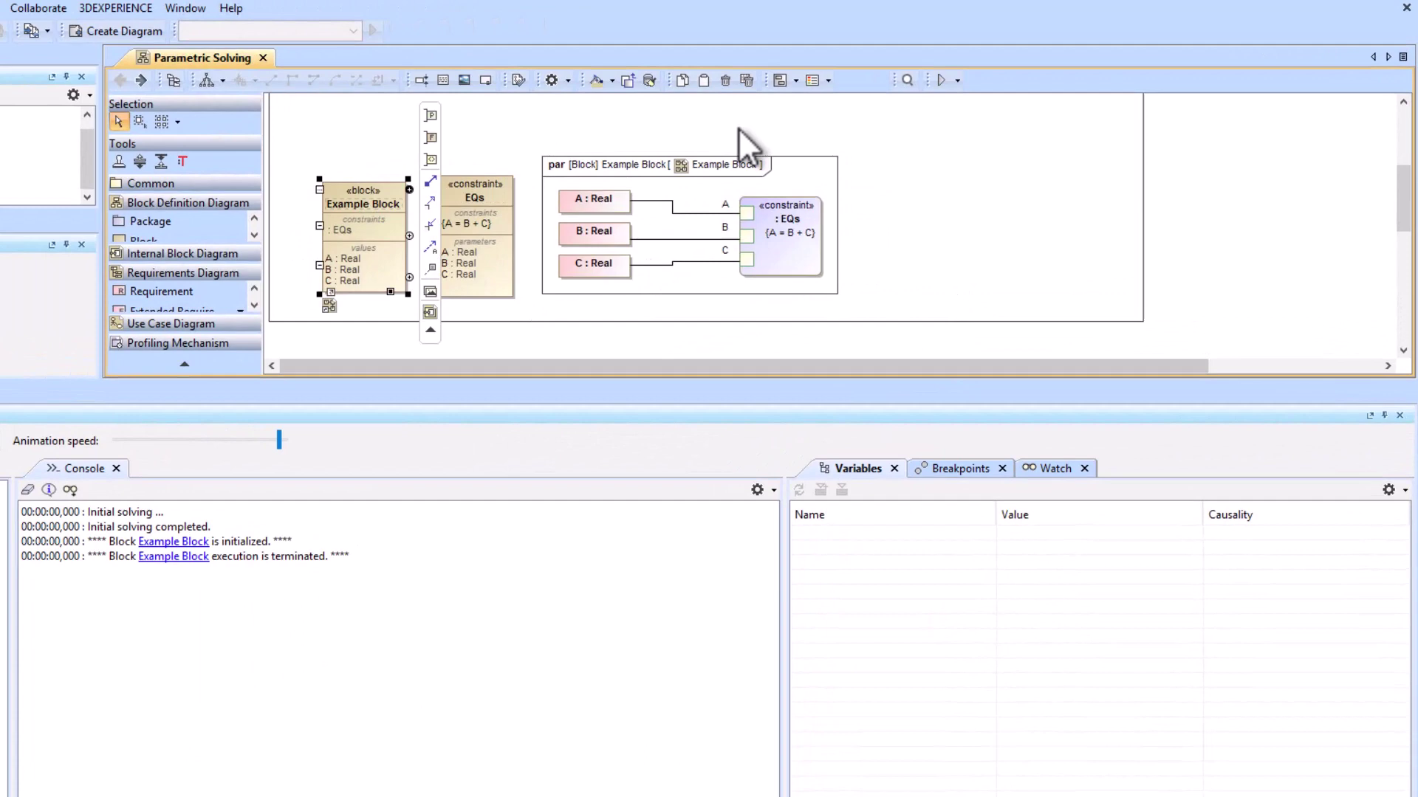
{"action": "left_click", "coordinate": [941, 78]}
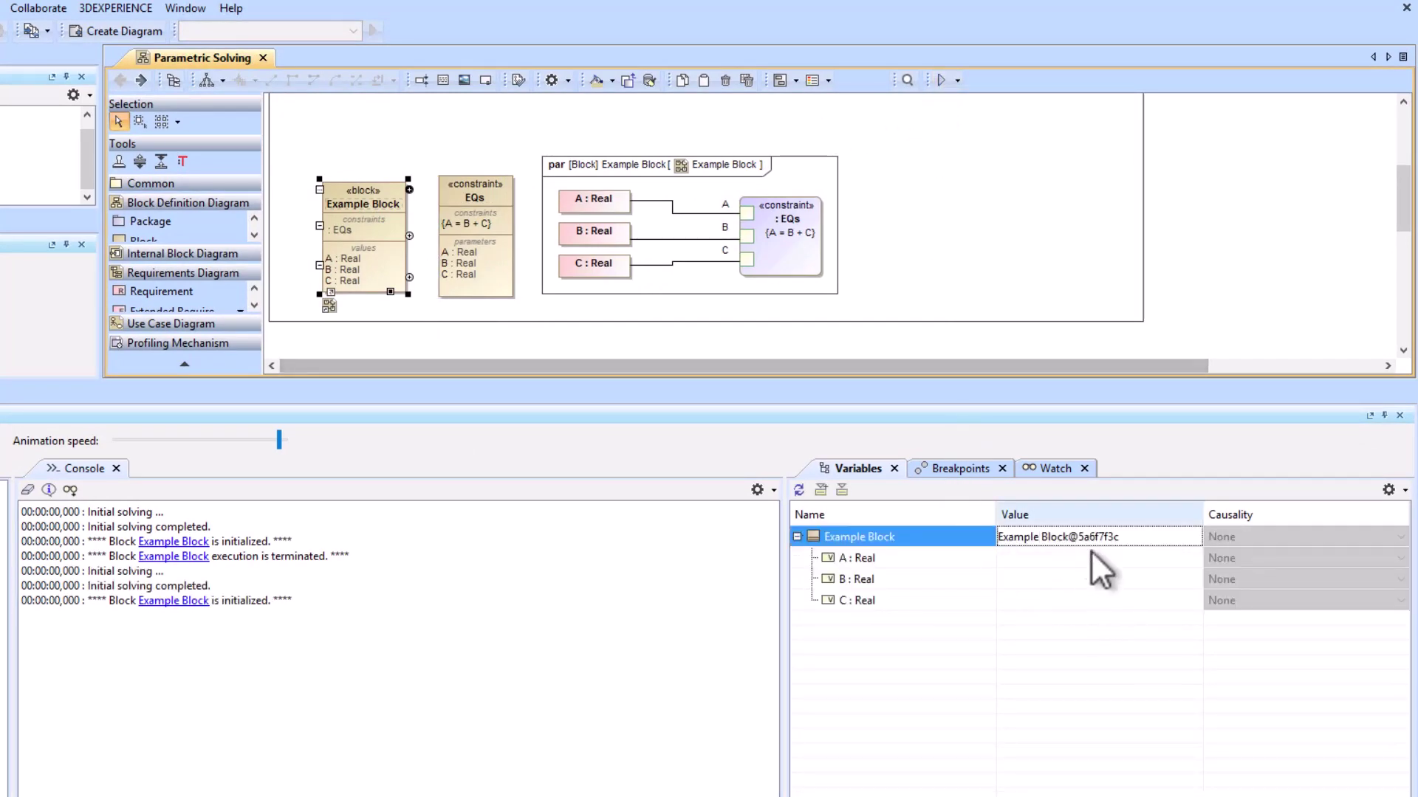
{"action": "left_click", "coordinate": [1030, 557]}
{"action": "left_click", "coordinate": [1045, 581]}
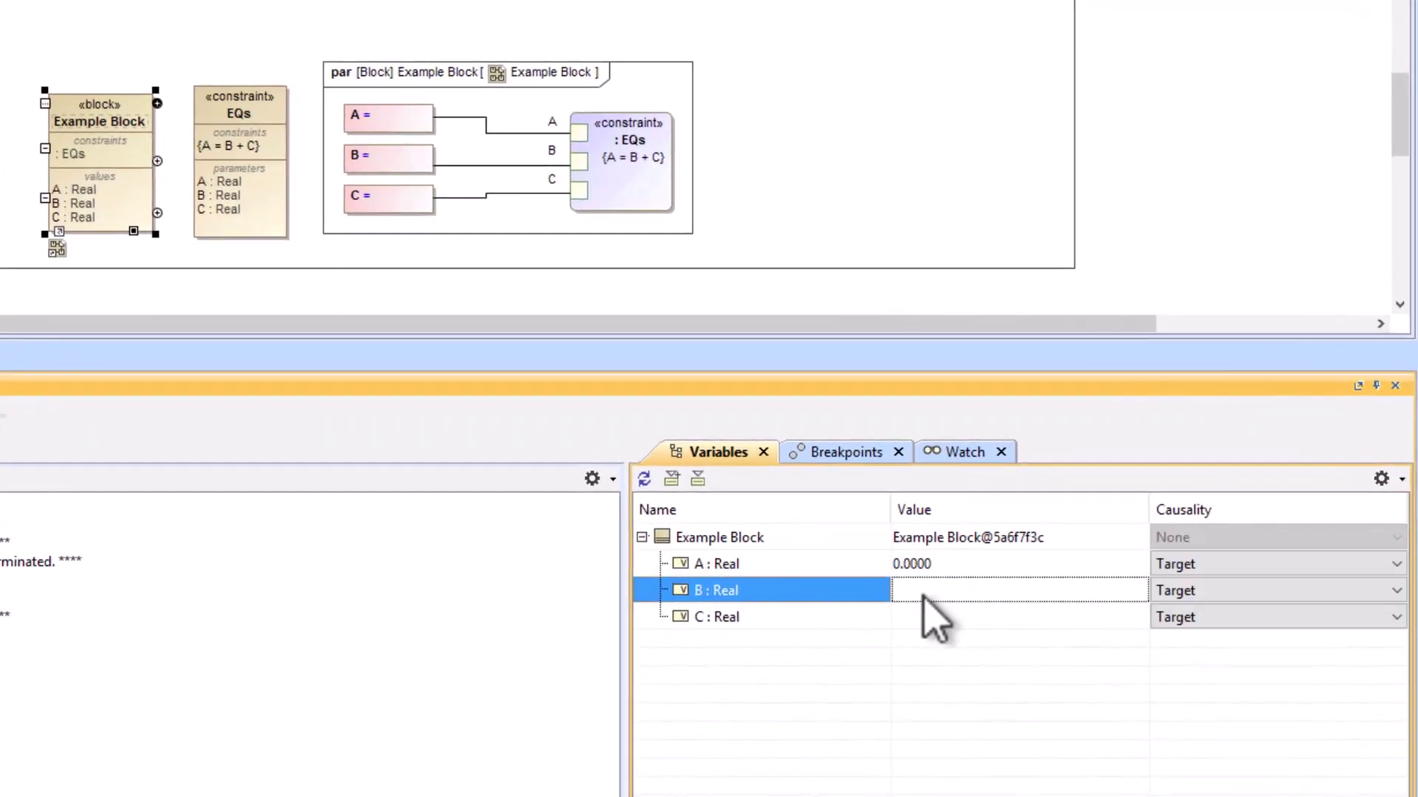
{"action": "type", "text": "2"}
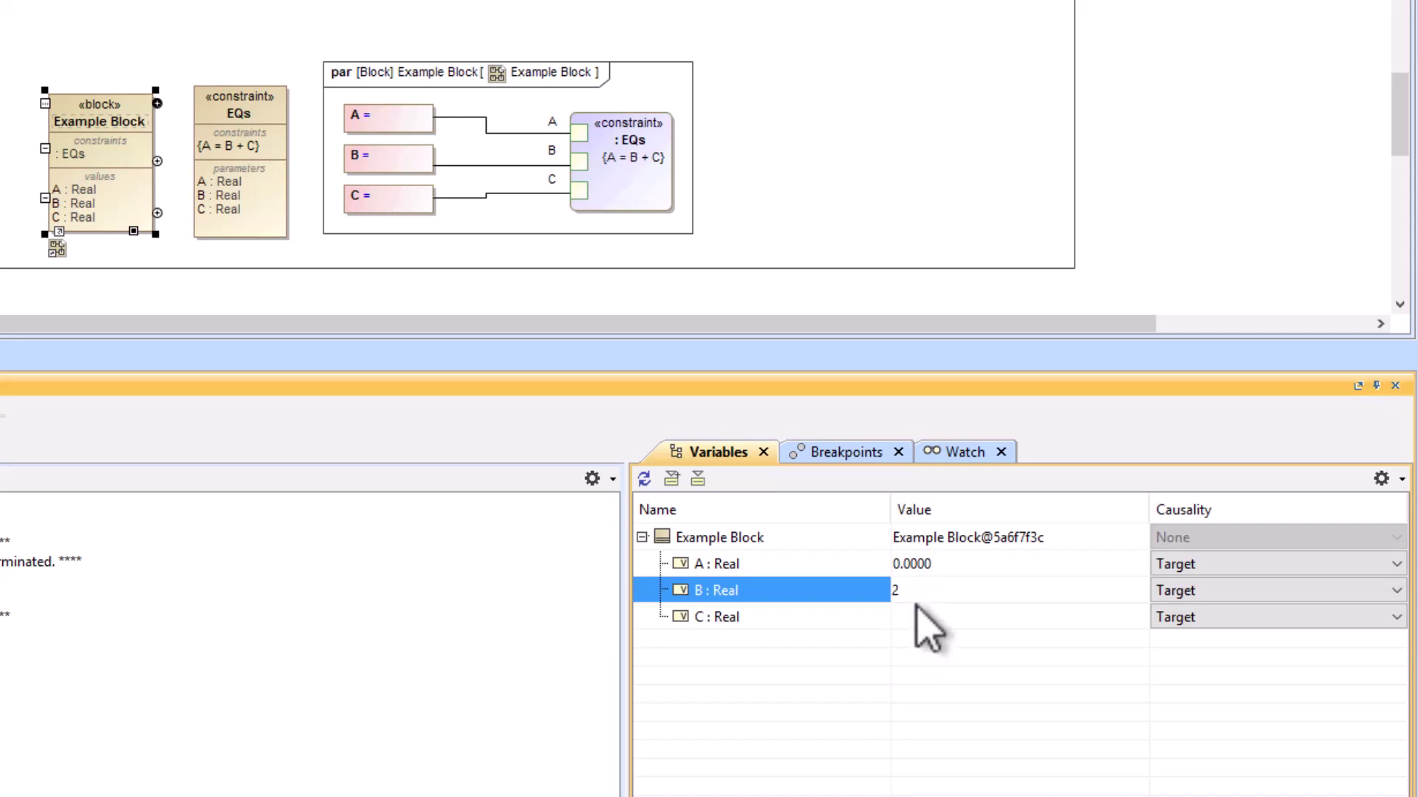
{"action": "left_click", "coordinate": [920, 615]}
{"action": "type", "text": "5"}
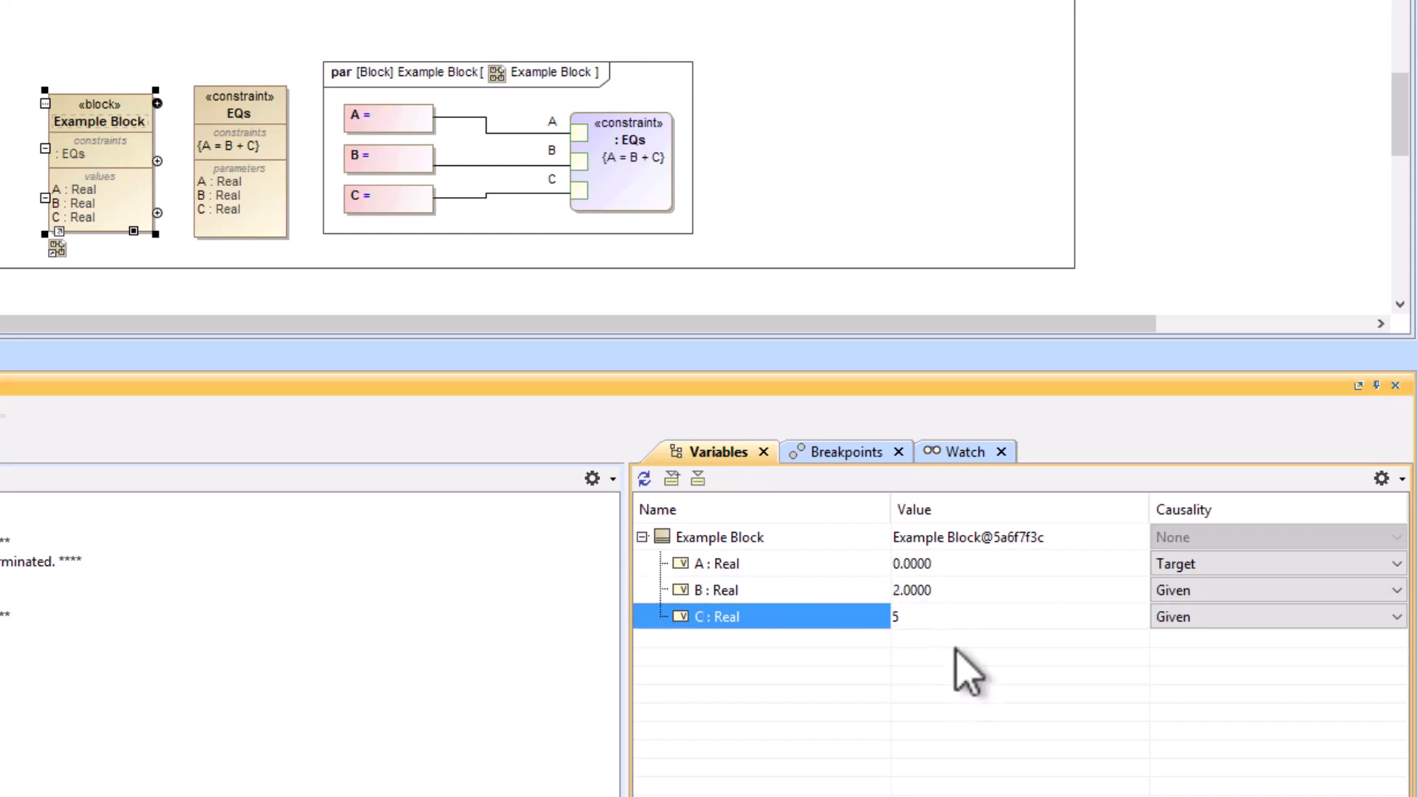
{"action": "key", "text": "Return"}
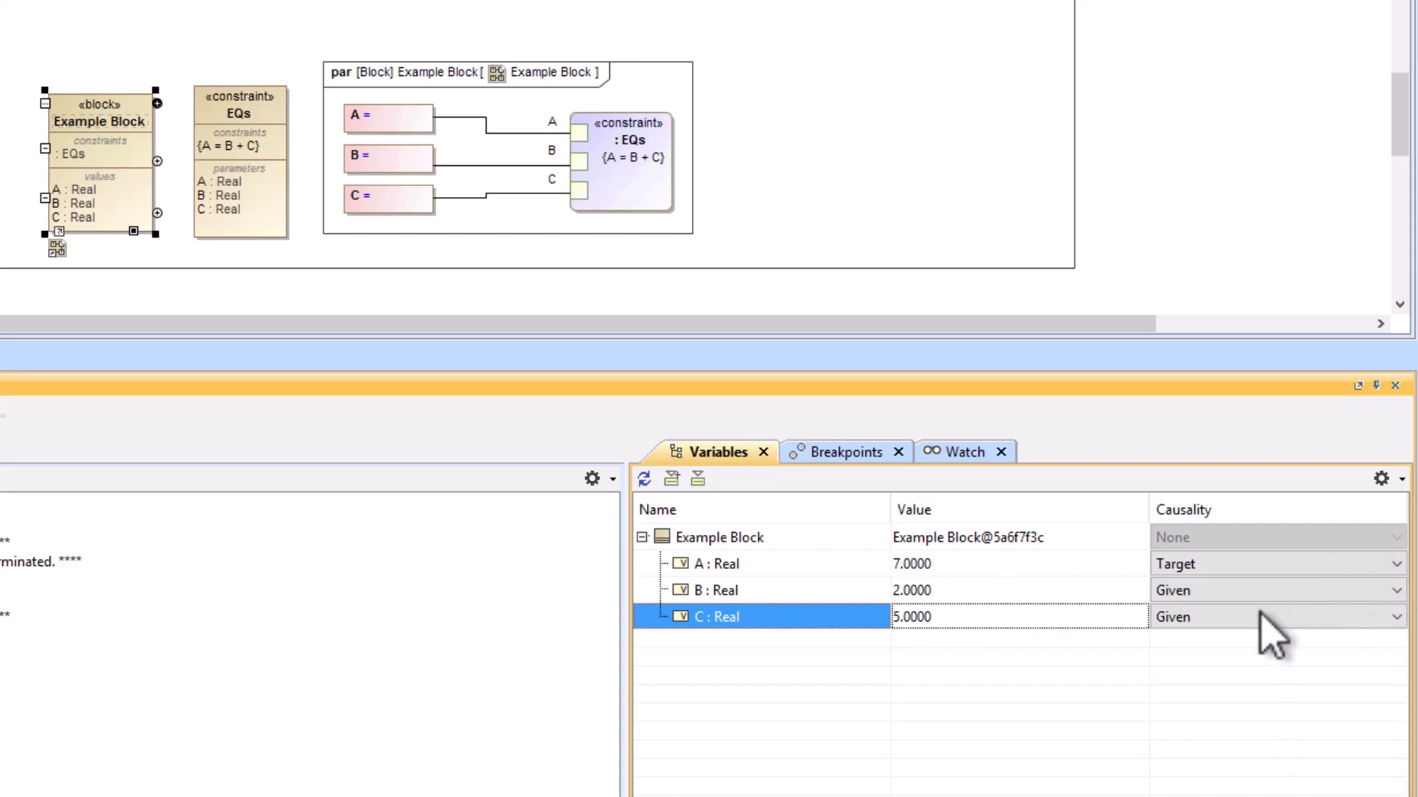
Make A Given and C Target, then set A to 9 so C solves to 7.
{"action": "left_click", "coordinate": [1308, 563]}
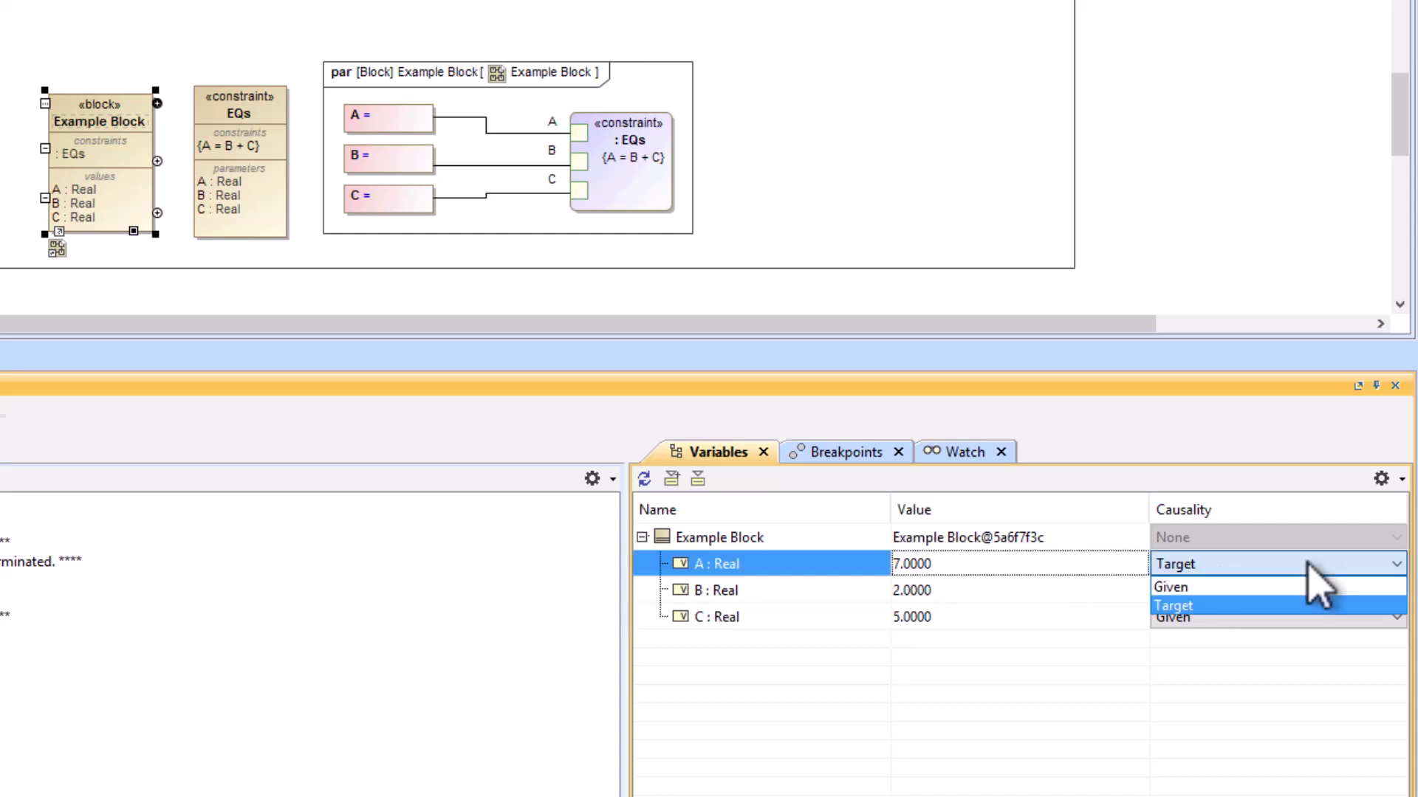
{"action": "left_click", "coordinate": [1222, 587]}
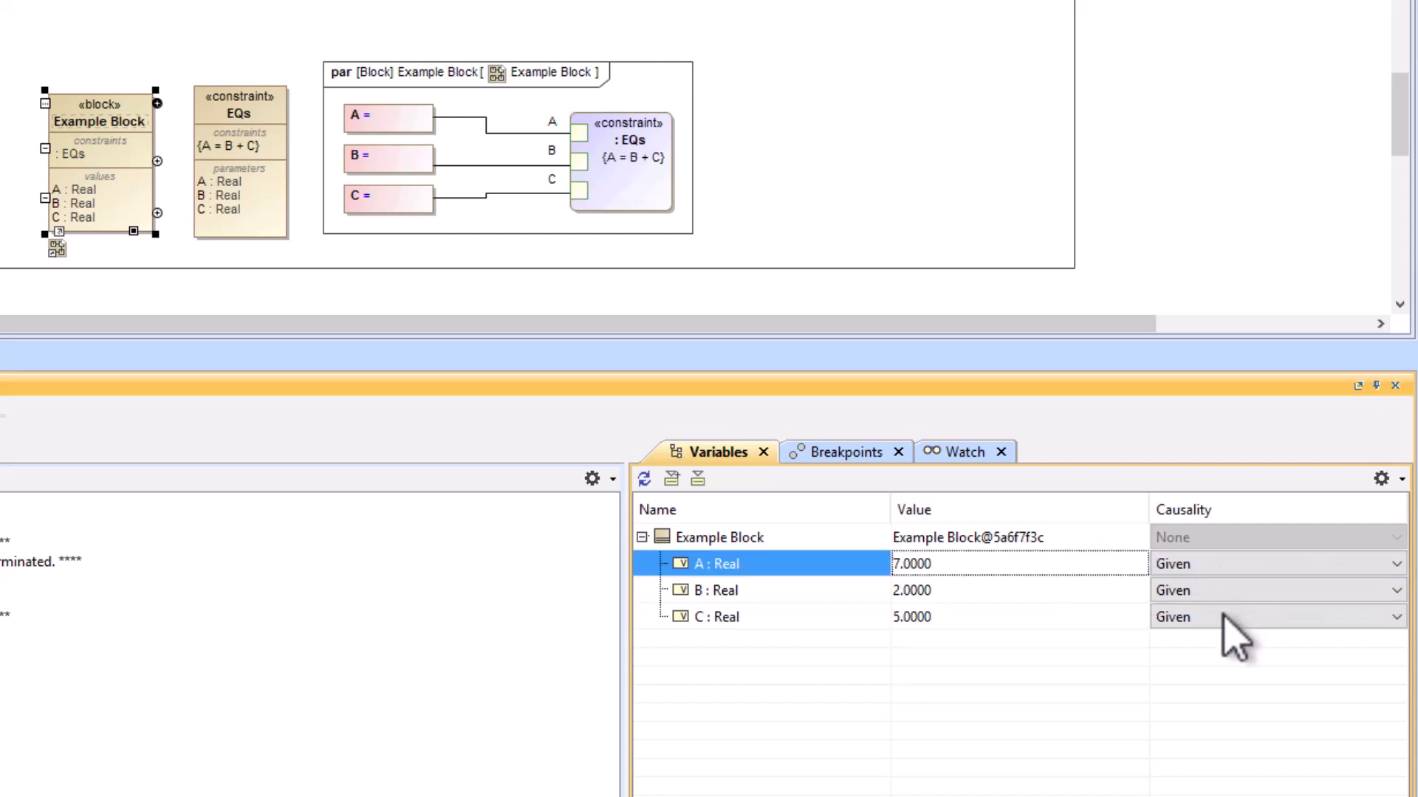
{"action": "left_click", "coordinate": [1225, 618]}
{"action": "left_click", "coordinate": [1217, 660]}
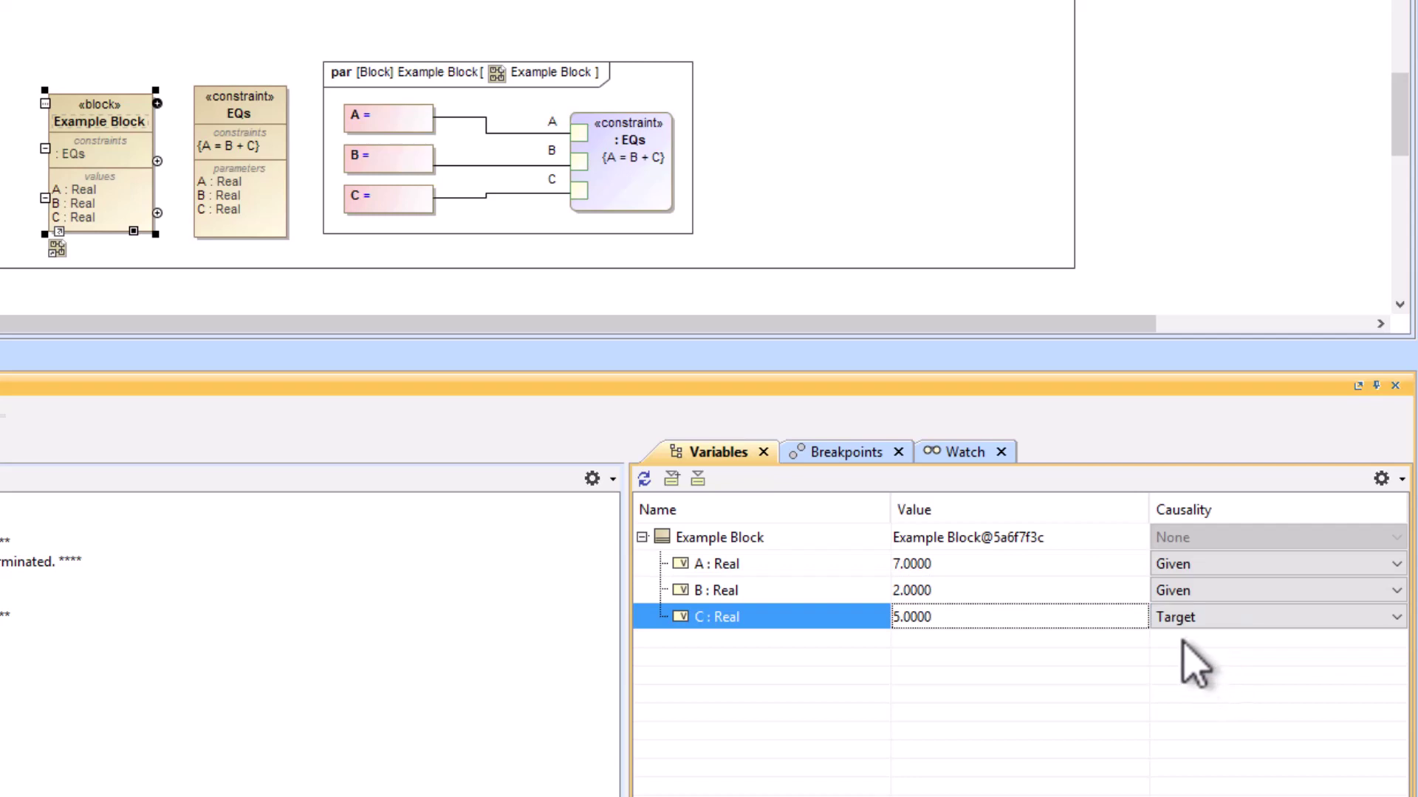
{"action": "left_click", "coordinate": [947, 565]}
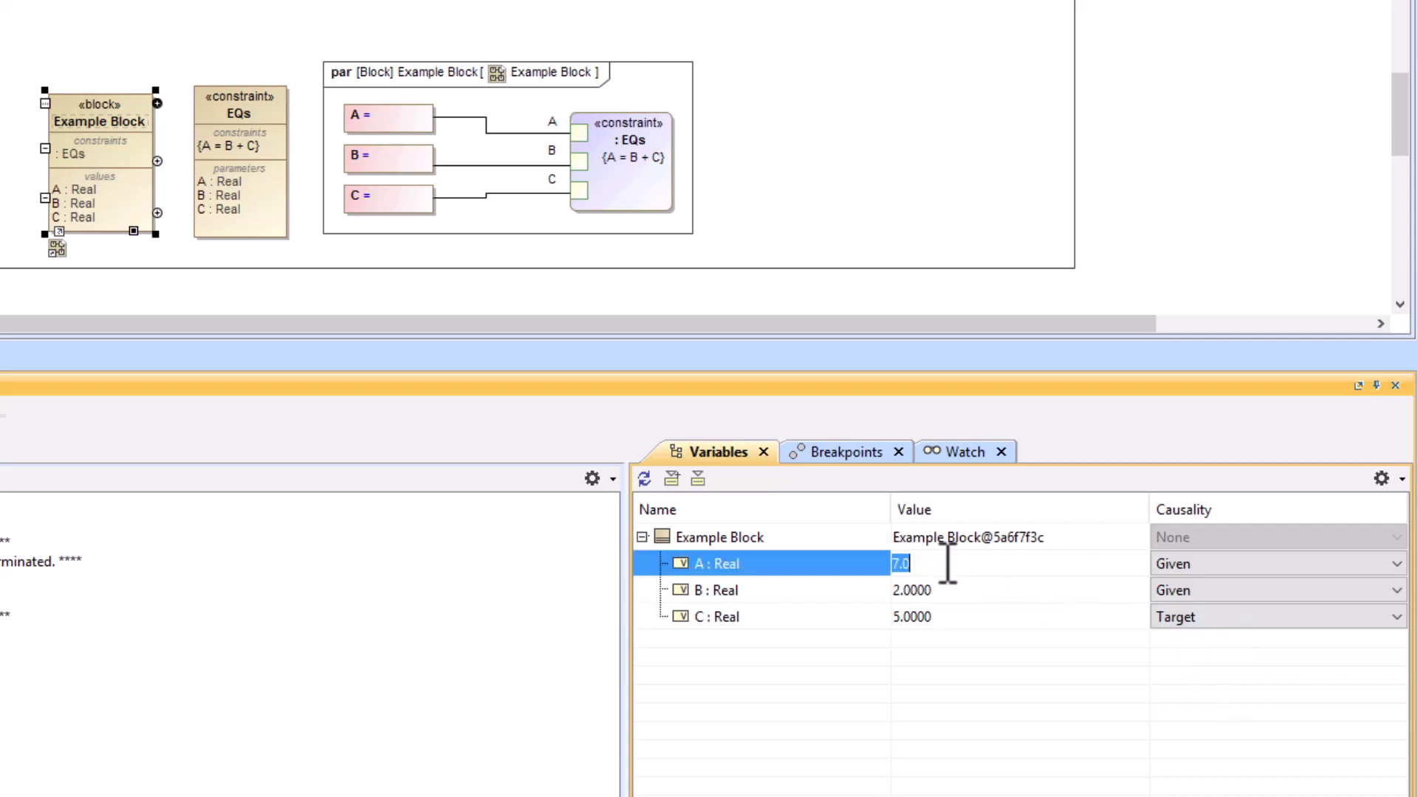
{"action": "key", "text": "Return"}
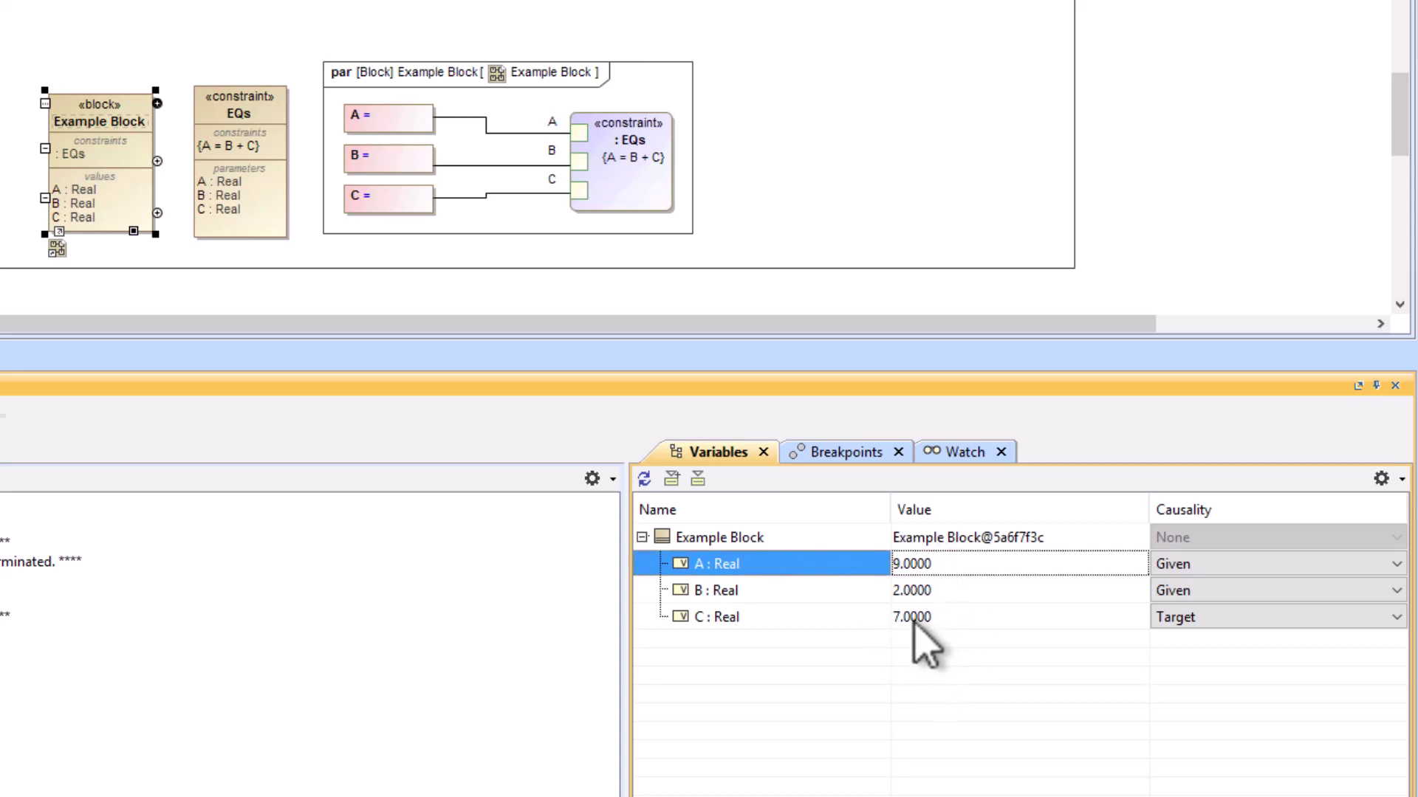
{"action": "left_click", "coordinate": [801, 174]}
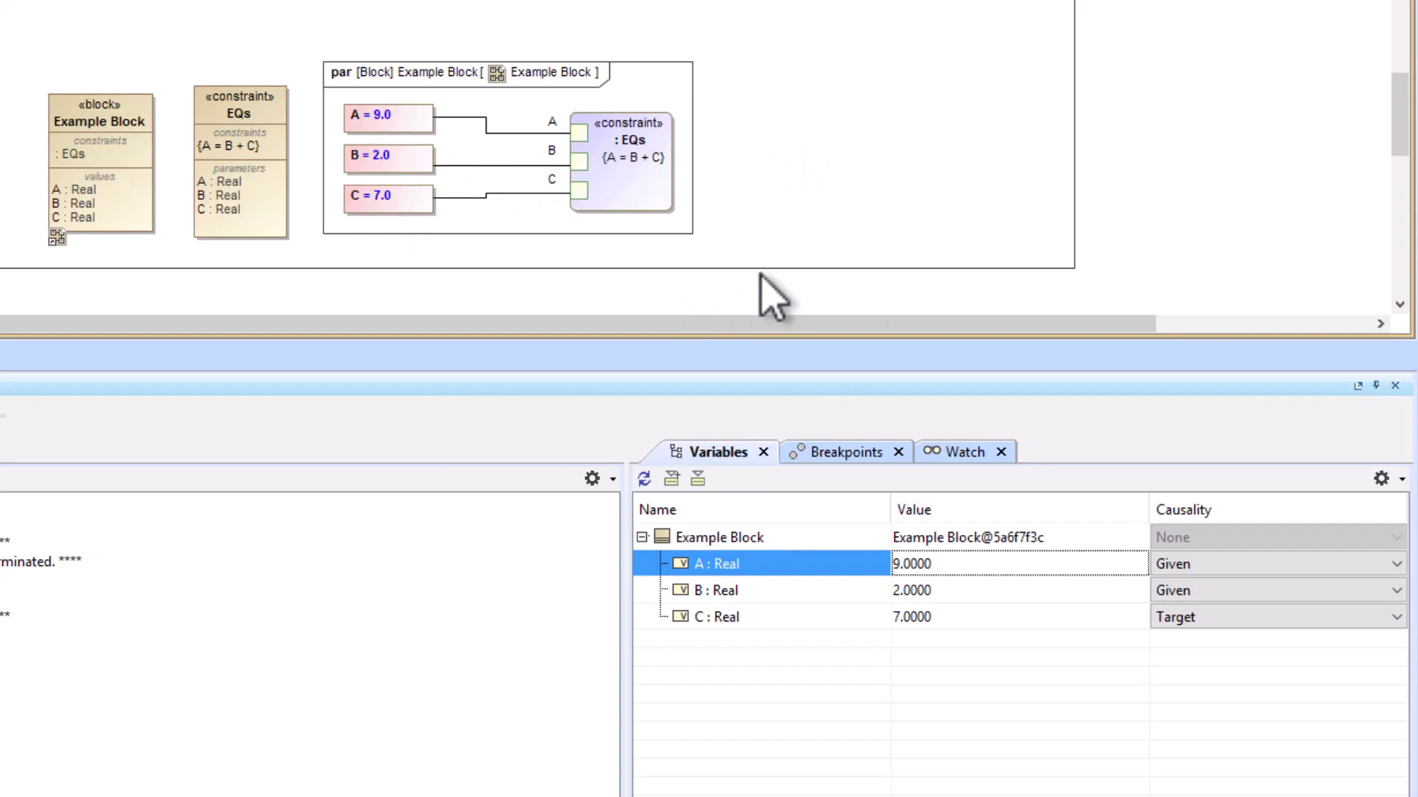
Set B to 4 and show B = 4.0 on the diagram.
{"action": "left_click", "coordinate": [958, 591]}
{"action": "type", "text": "4"}
{"action": "key", "text": "Return"}
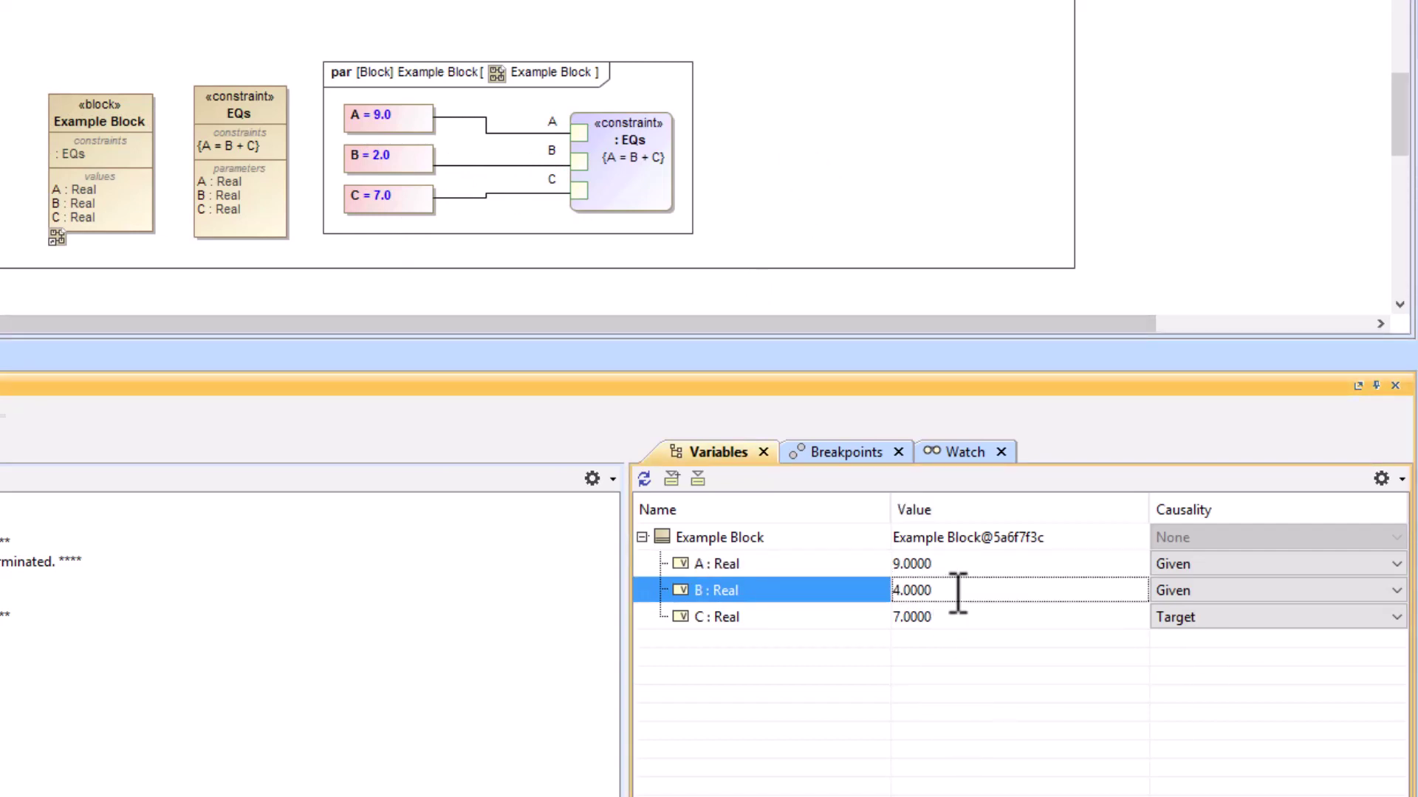
{"action": "left_click", "coordinate": [901, 254]}
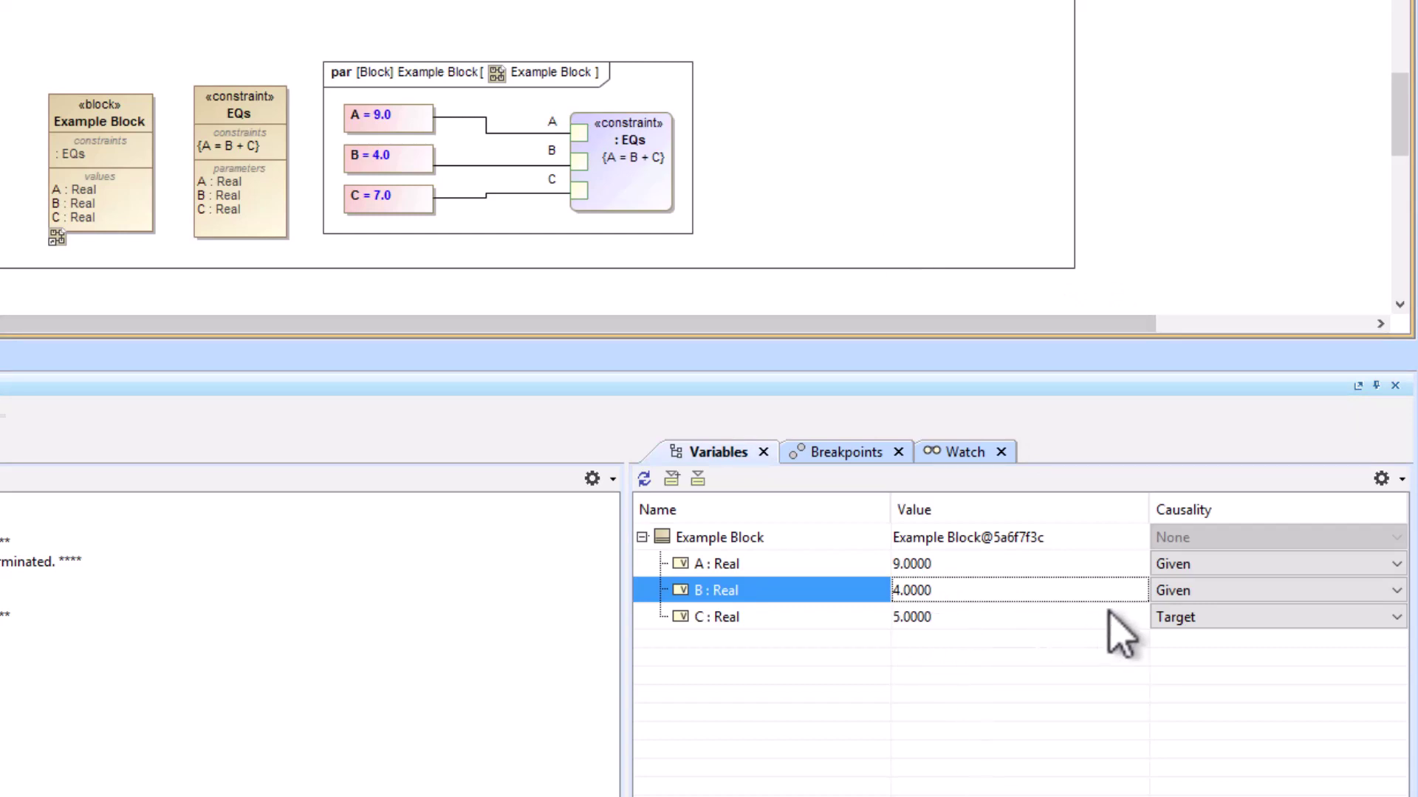
Switch B to Target and C to Given, then set C to 6 so B solves to 3.
{"action": "left_click", "coordinate": [1161, 596]}
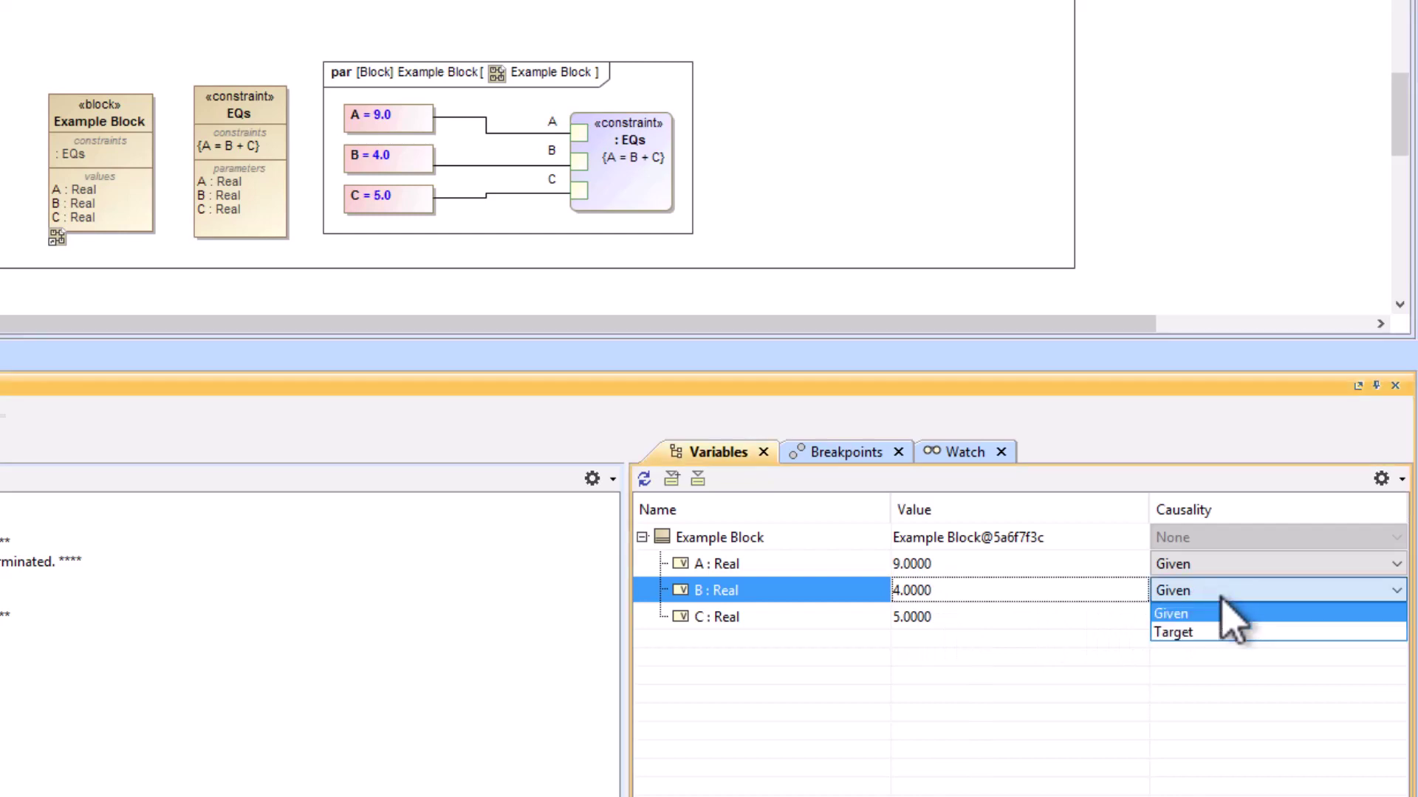
{"action": "left_click", "coordinate": [1186, 633]}
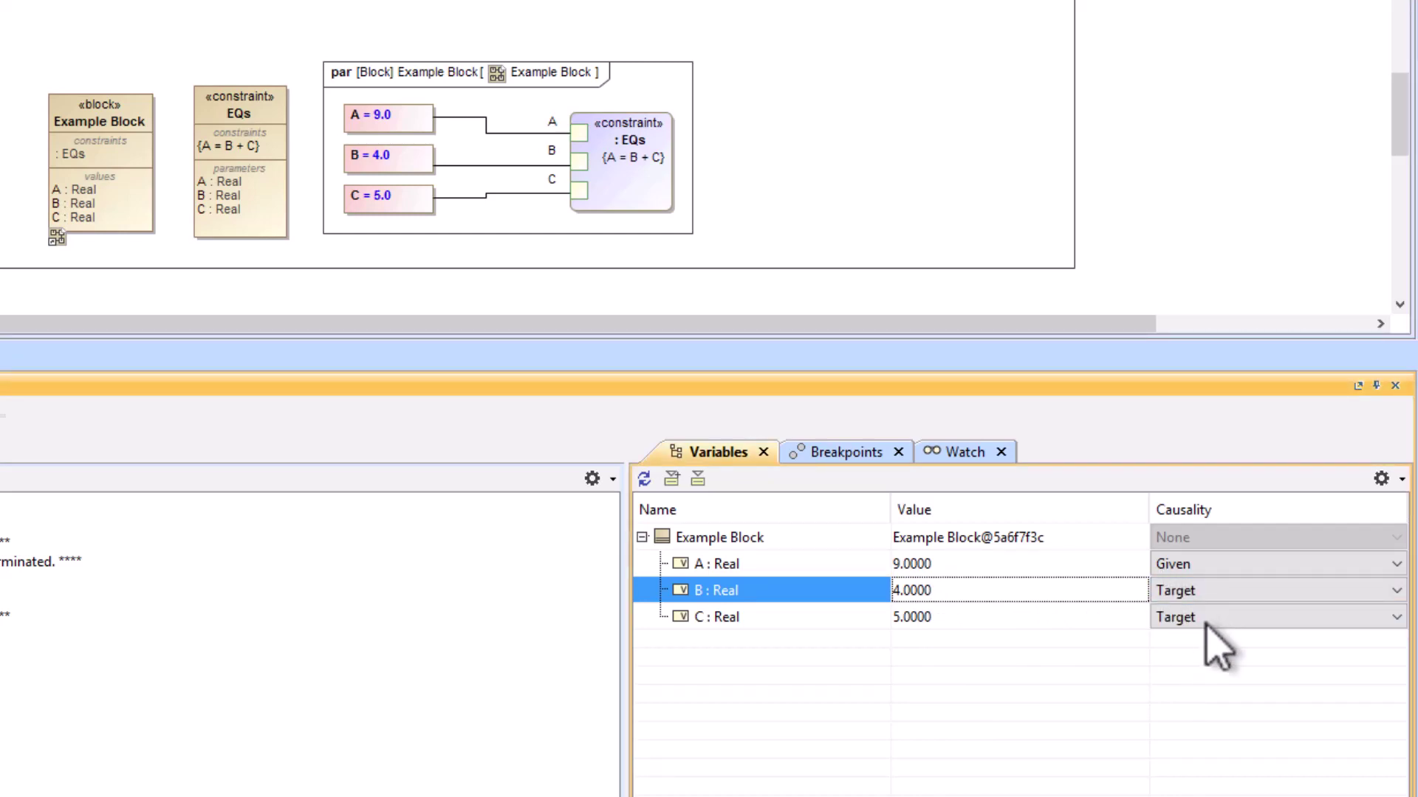
{"action": "left_click", "coordinate": [1205, 623]}
{"action": "left_click", "coordinate": [1174, 640]}
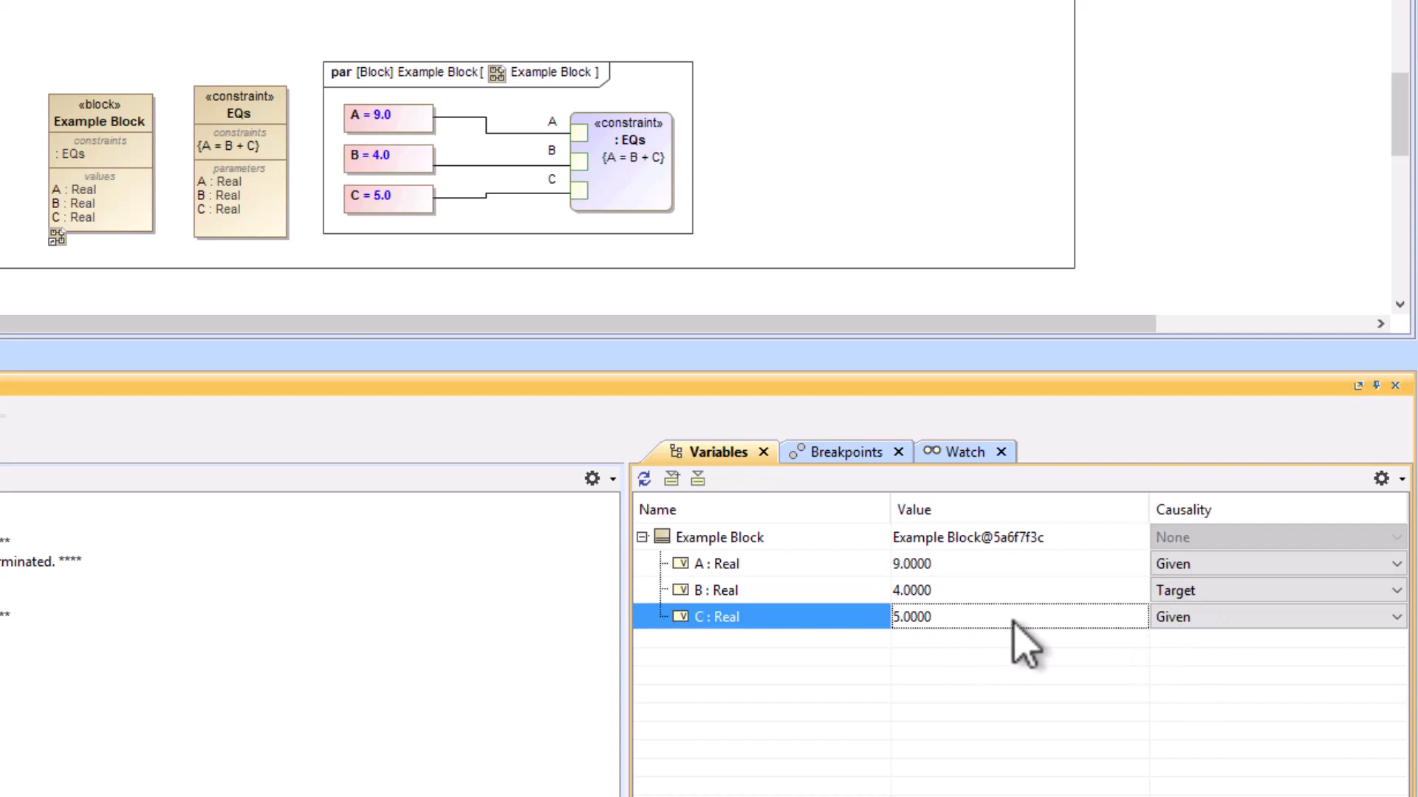
{"action": "left_click", "coordinate": [963, 617]}
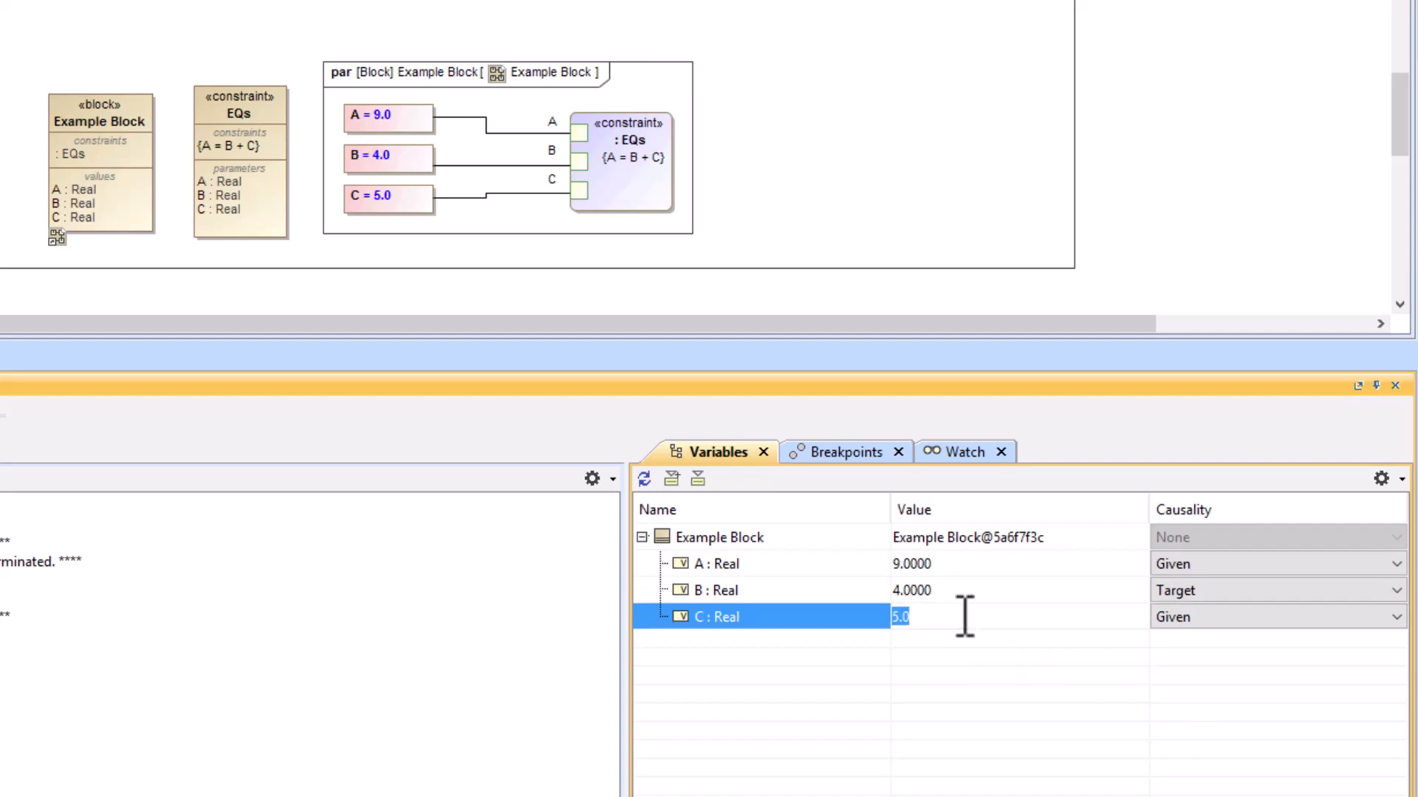
{"action": "key", "text": "Return"}
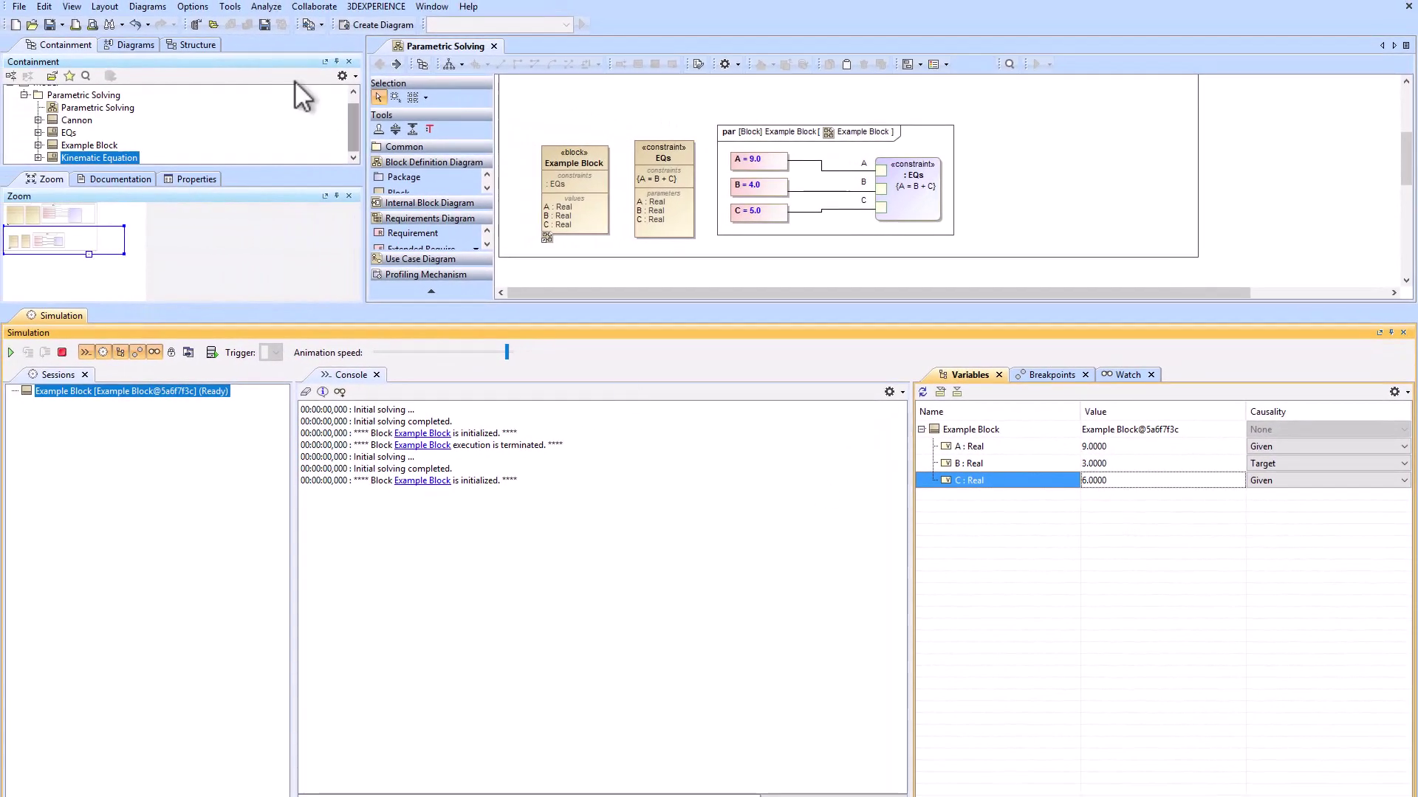
Check in Tools > Integrations that MATLAB's status is Integrated, then close the overview.
{"action": "left_click", "coordinate": [229, 7]}
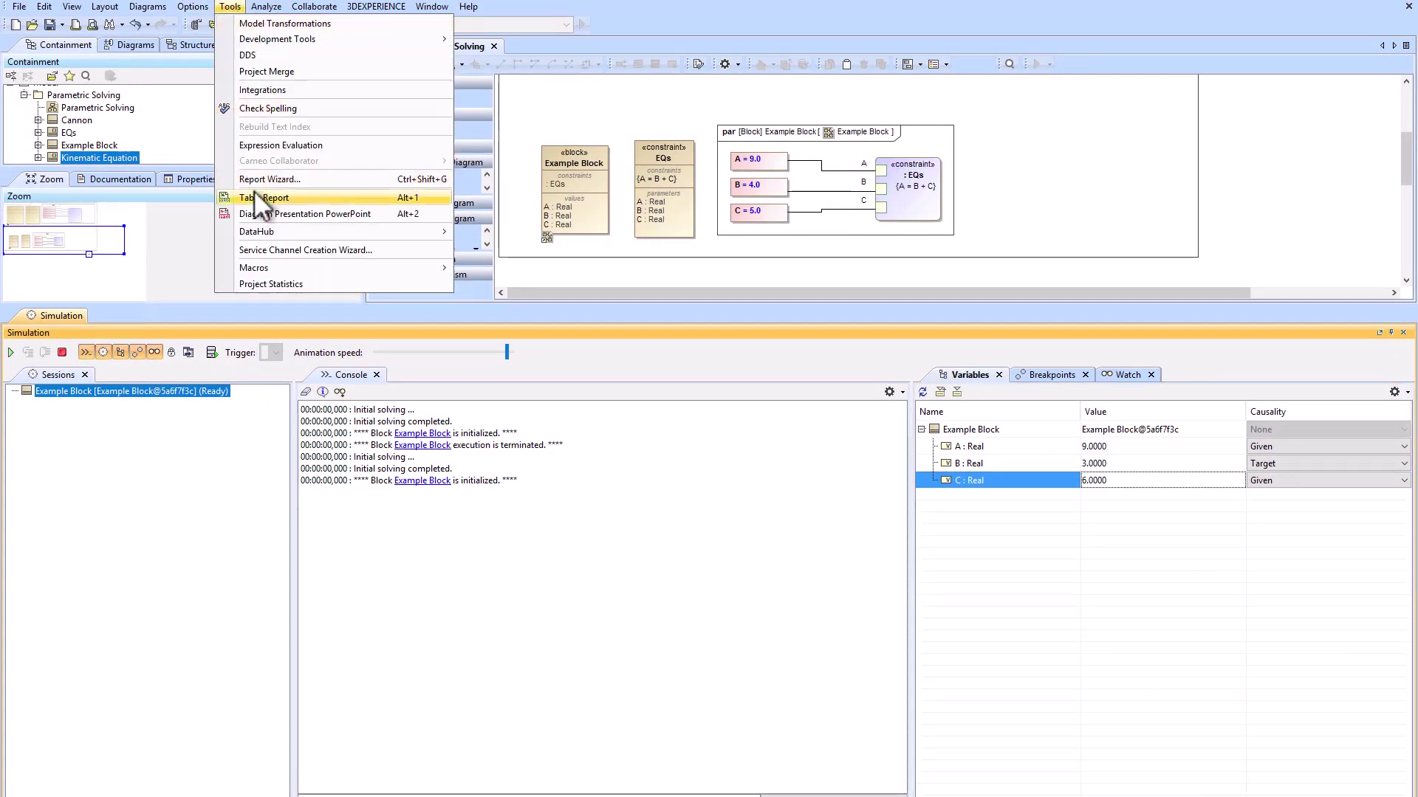
{"action": "left_click", "coordinate": [263, 92]}
{"action": "left_click", "coordinate": [488, 442]}
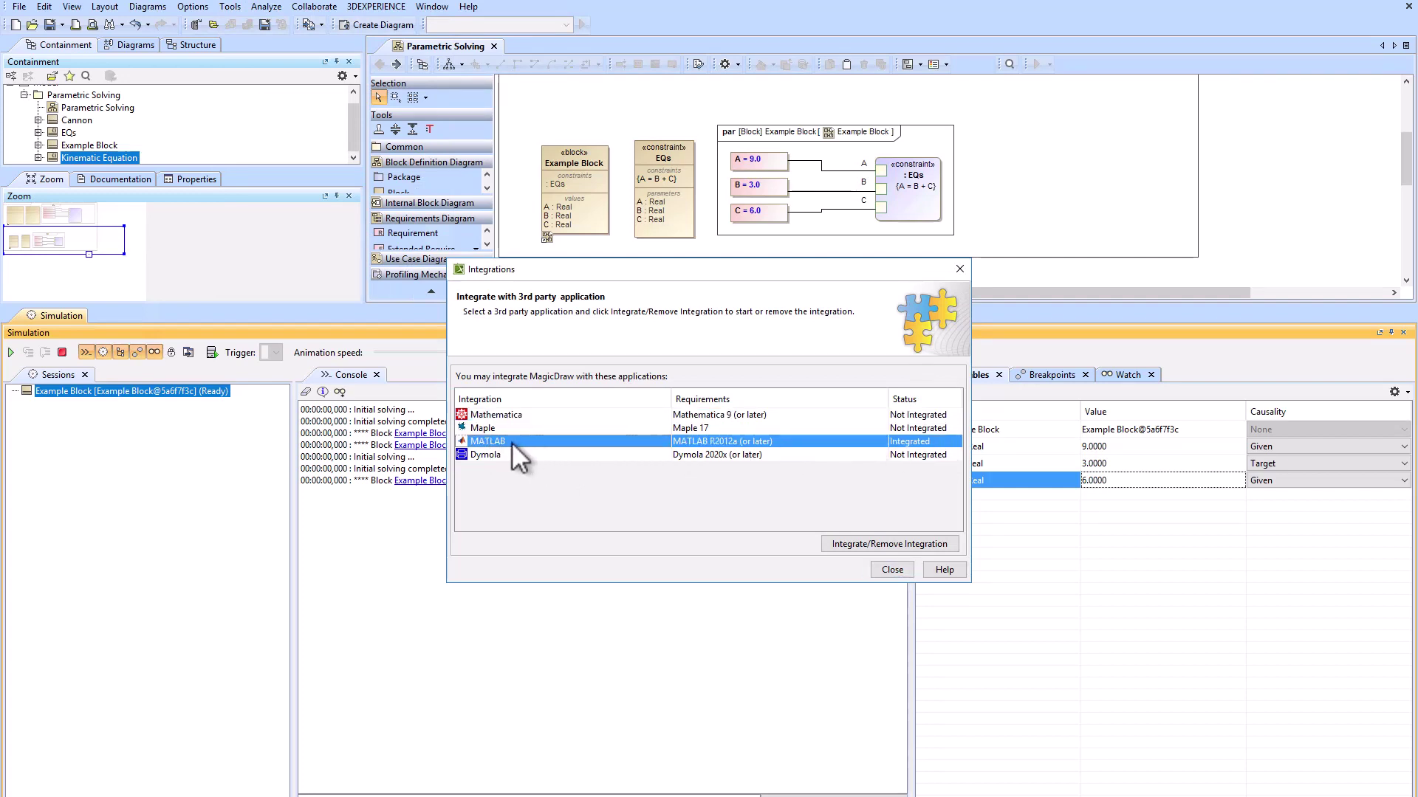
{"action": "left_click", "coordinate": [959, 269]}
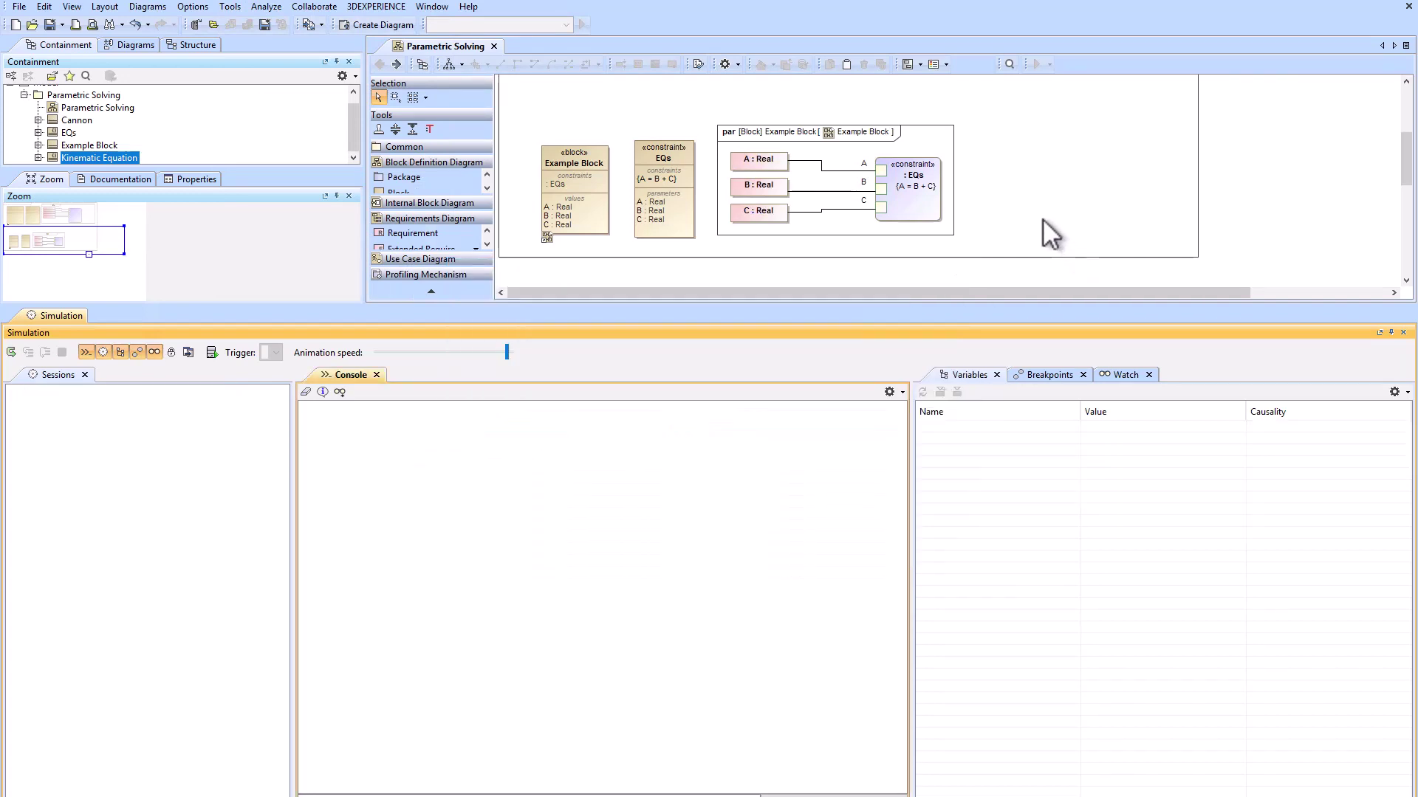
Scroll up to the Cannon diagrams and inspect the Cannon and Kinematic Equation blocks.
{"action": "left_click", "coordinate": [1407, 171]}
{"action": "left_click_drag", "start_coordinate": [1406, 172], "coordinate": [1406, 107]}
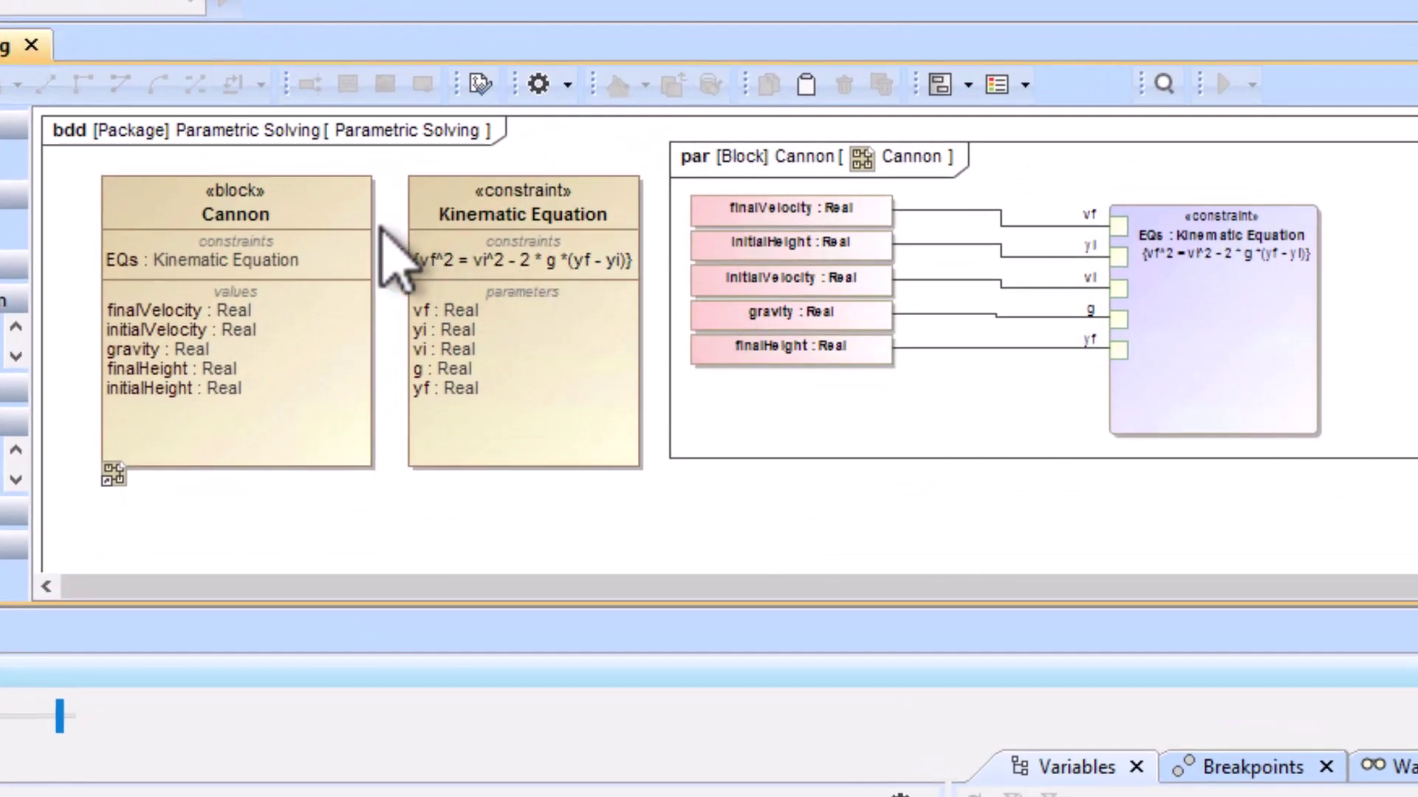
{"action": "left_click", "coordinate": [285, 214]}
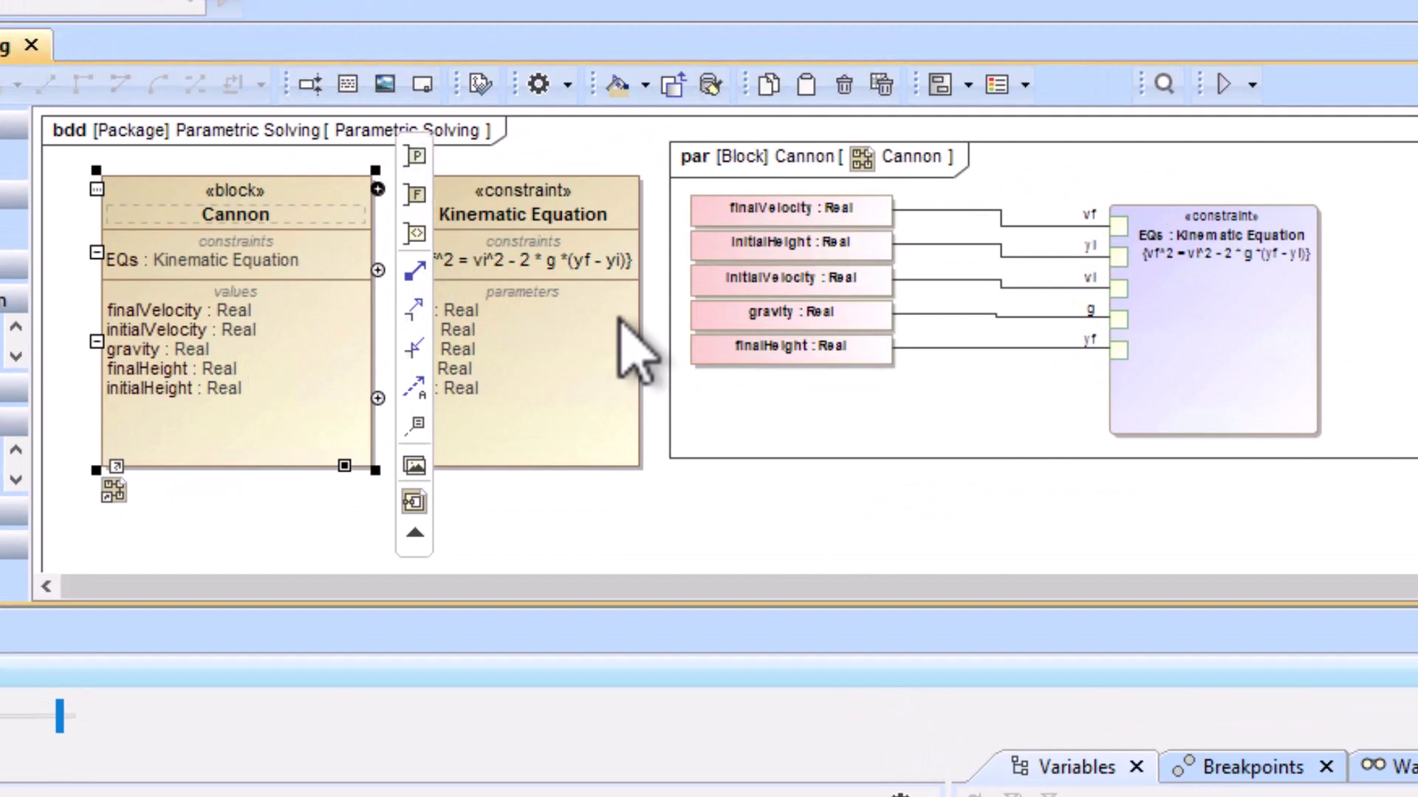
{"action": "left_click", "coordinate": [571, 240]}
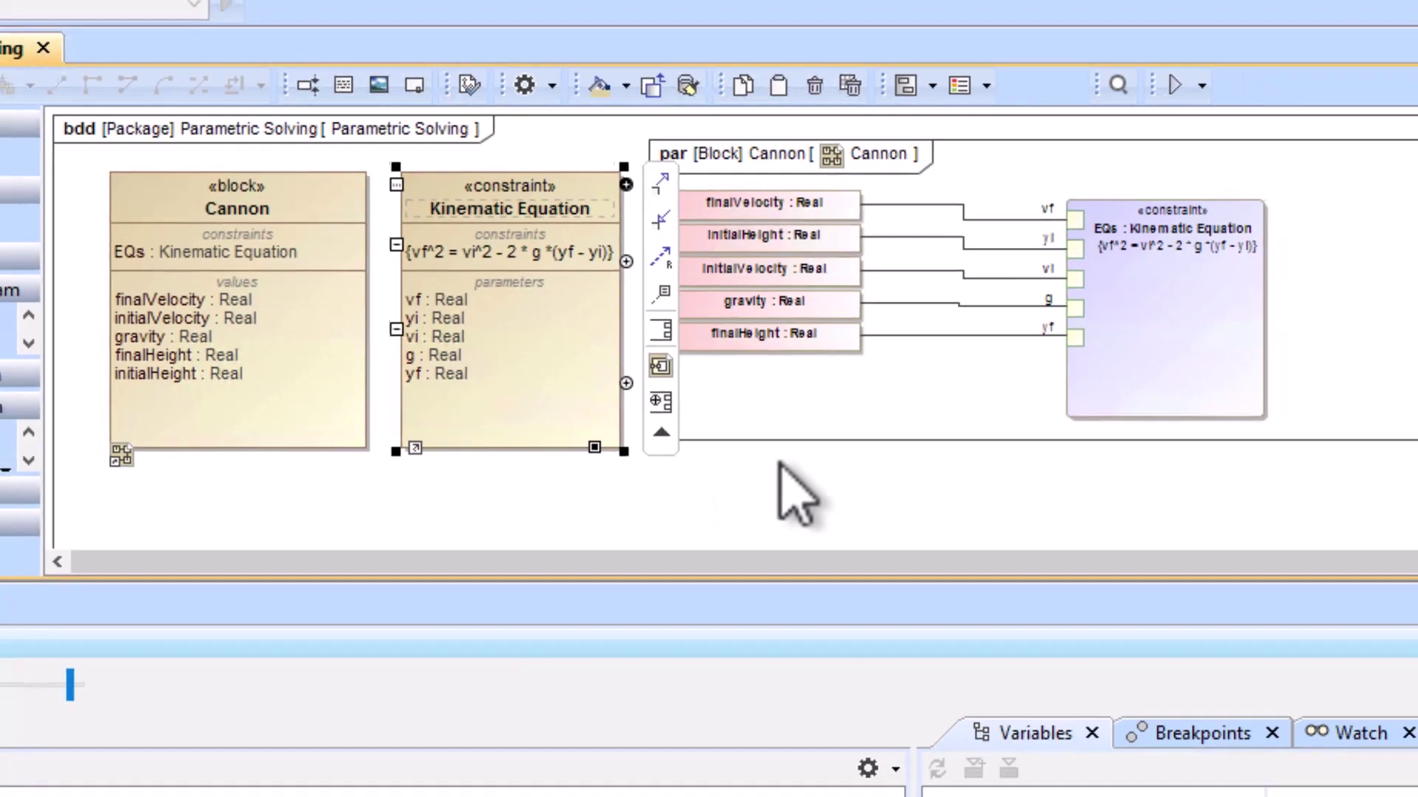
{"action": "left_click", "coordinate": [781, 465]}
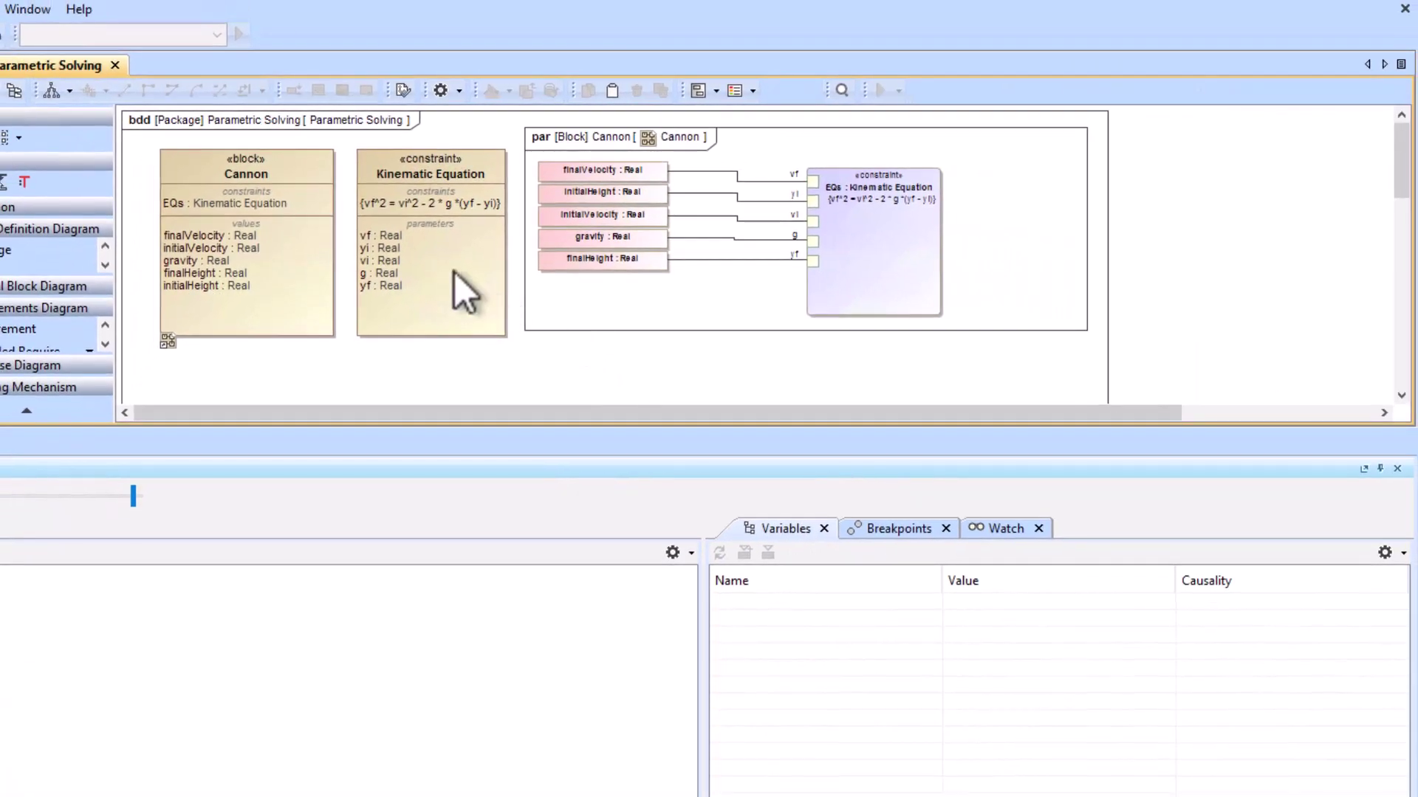
{"action": "left_click", "coordinate": [301, 176]}
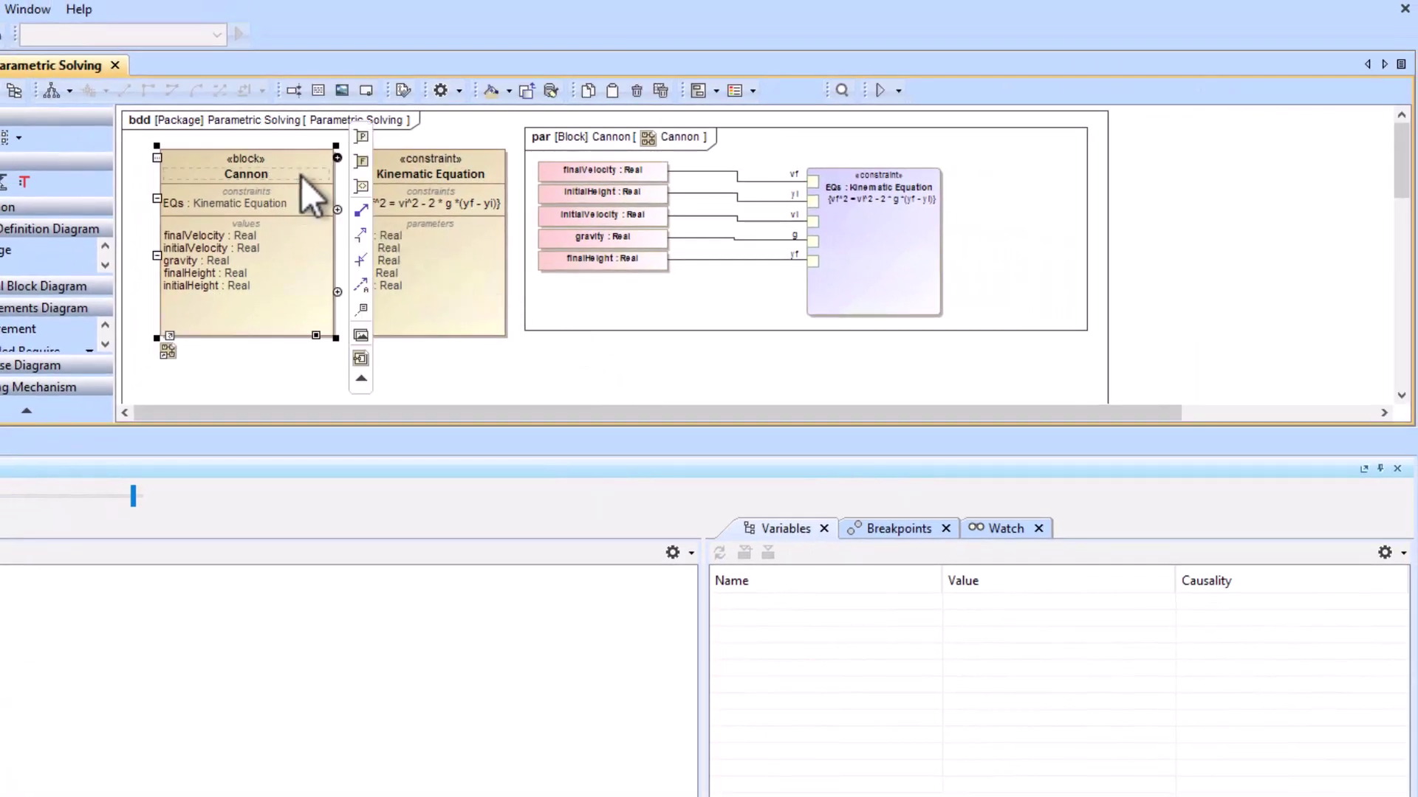
Run the simulation on the Cannon block to list its five Real variables.
{"action": "left_click", "coordinate": [879, 92]}
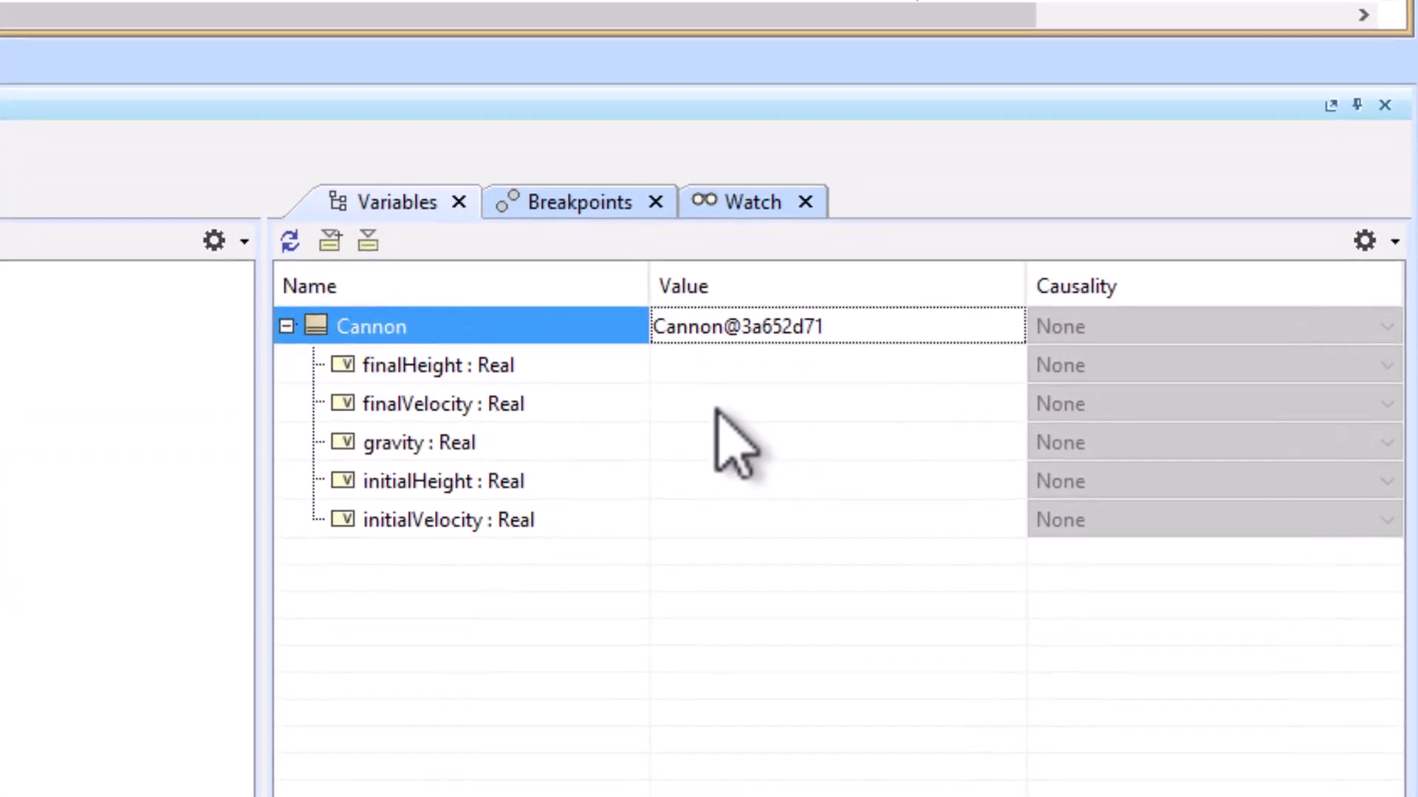
Enter gravity 9.81, initialHeight 0, finalVelocity 8, finalHeight 8 and initialVelocity 120.
{"action": "left_click", "coordinate": [783, 445]}
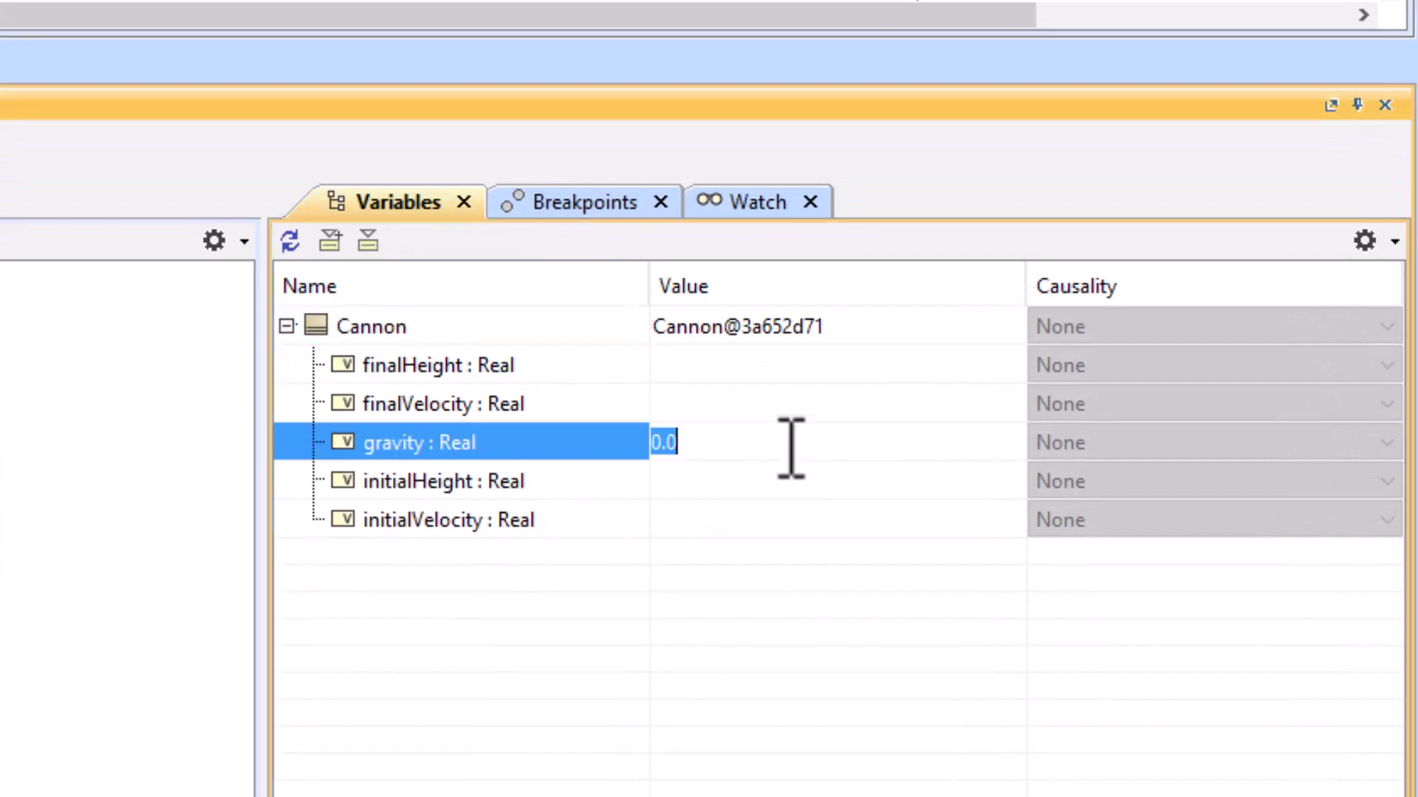
{"action": "key", "text": "Return"}
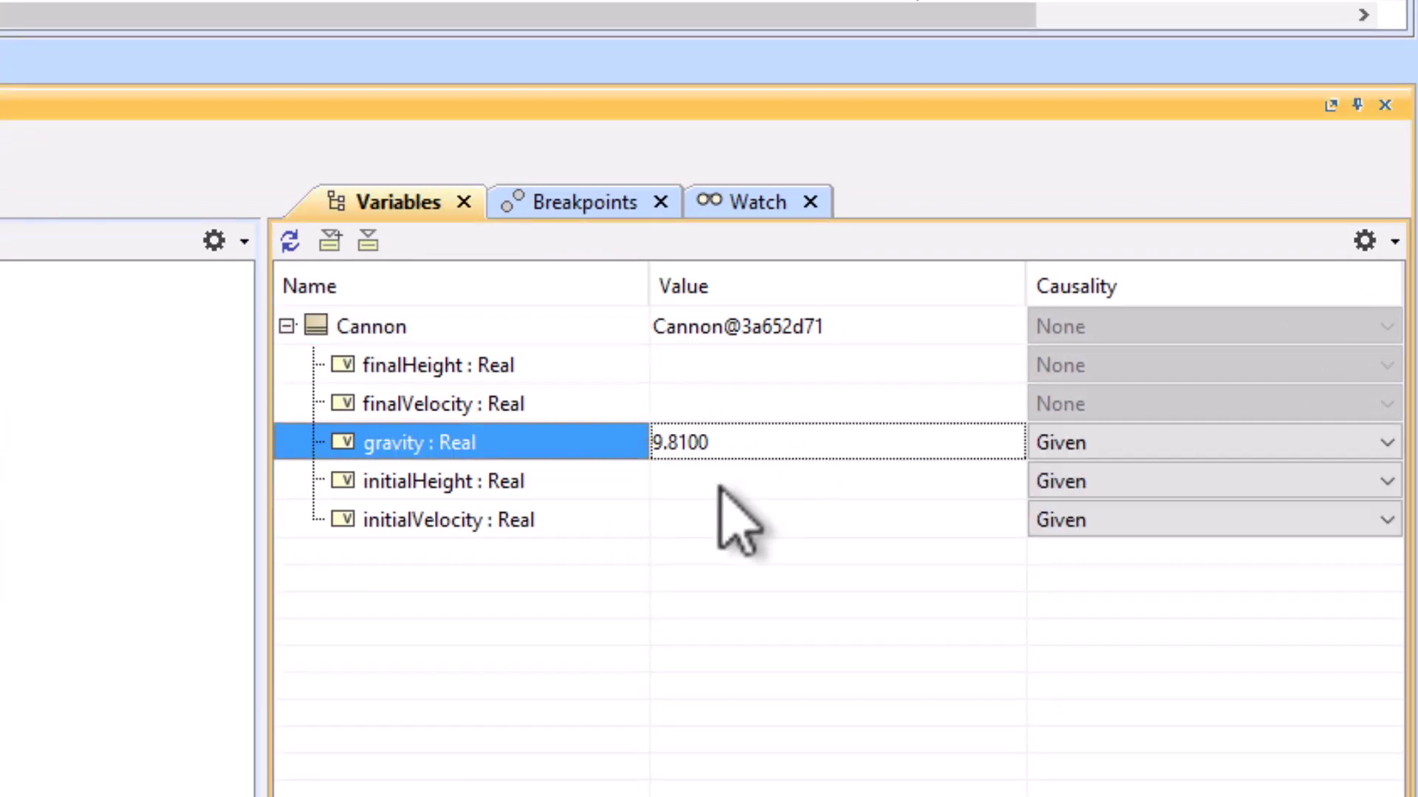
{"action": "left_click", "coordinate": [715, 488]}
{"action": "type", "text": "0"}
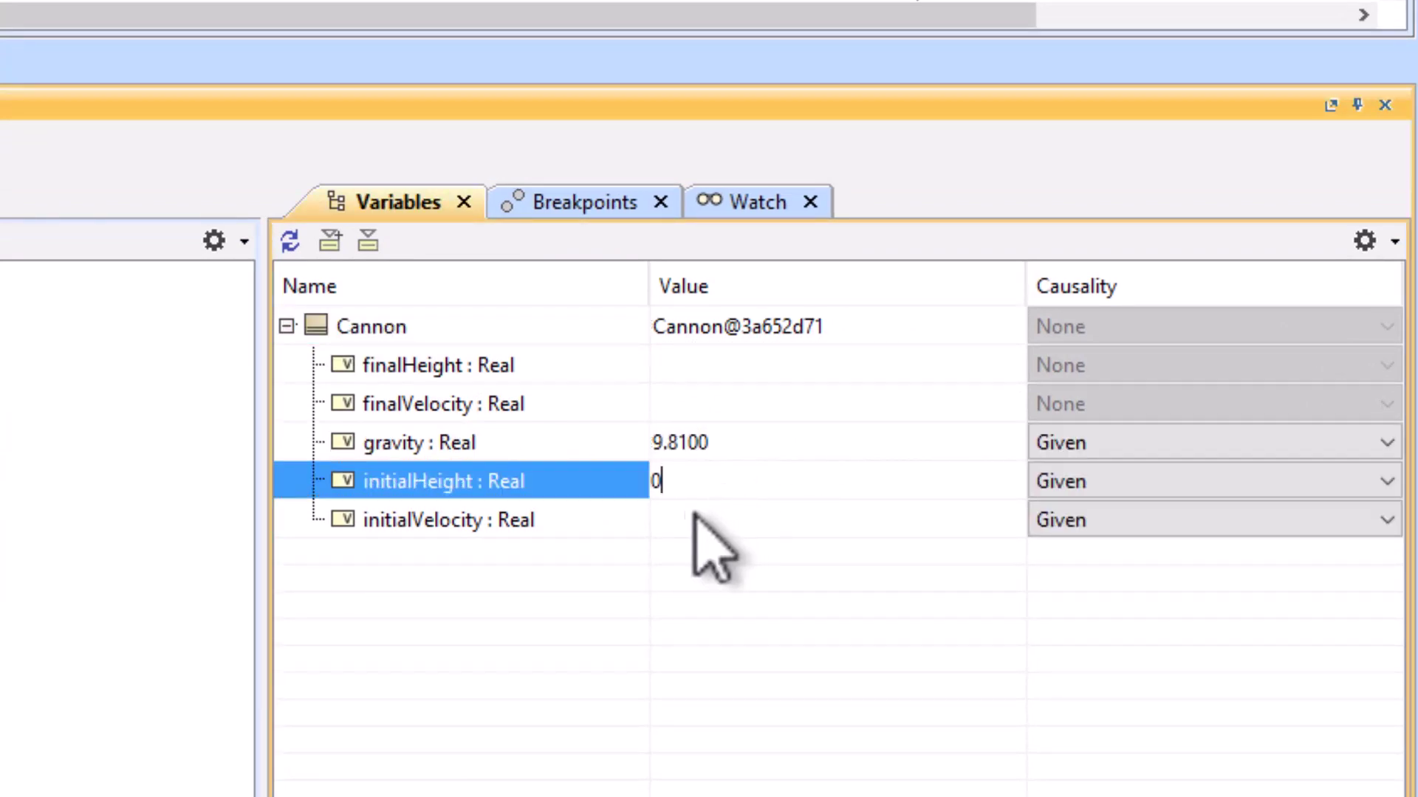
{"action": "left_click", "coordinate": [677, 406]}
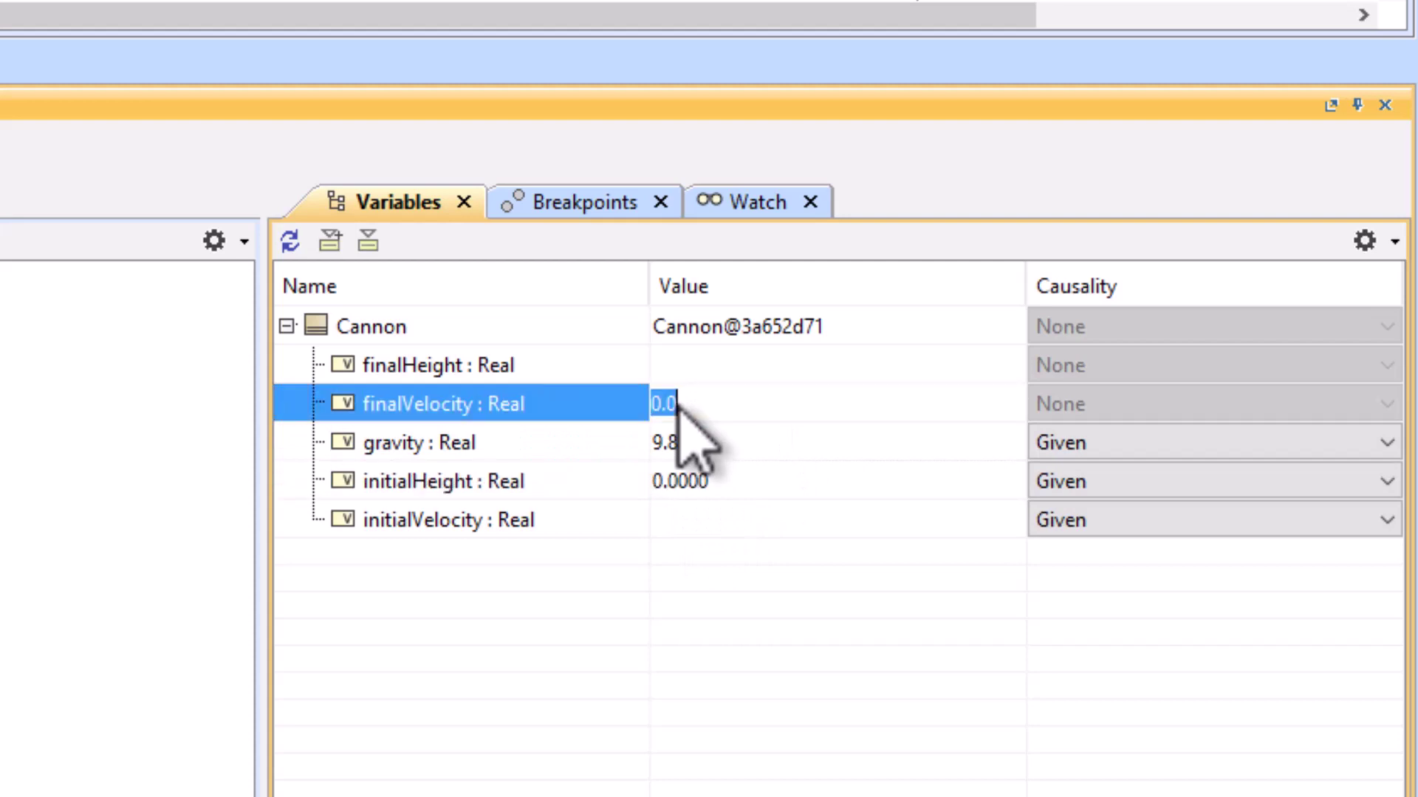
{"action": "key", "text": "Return"}
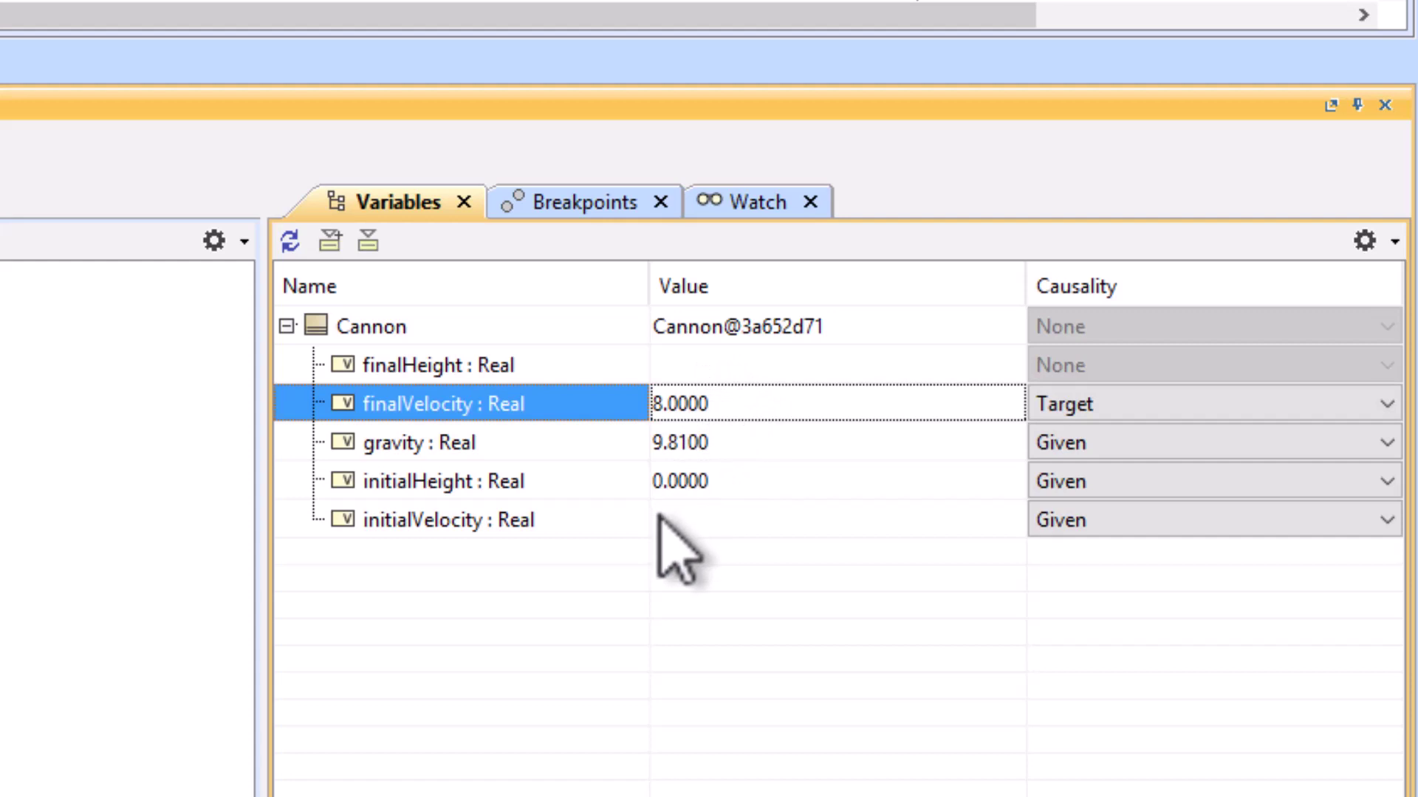
{"action": "left_click", "coordinate": [688, 365]}
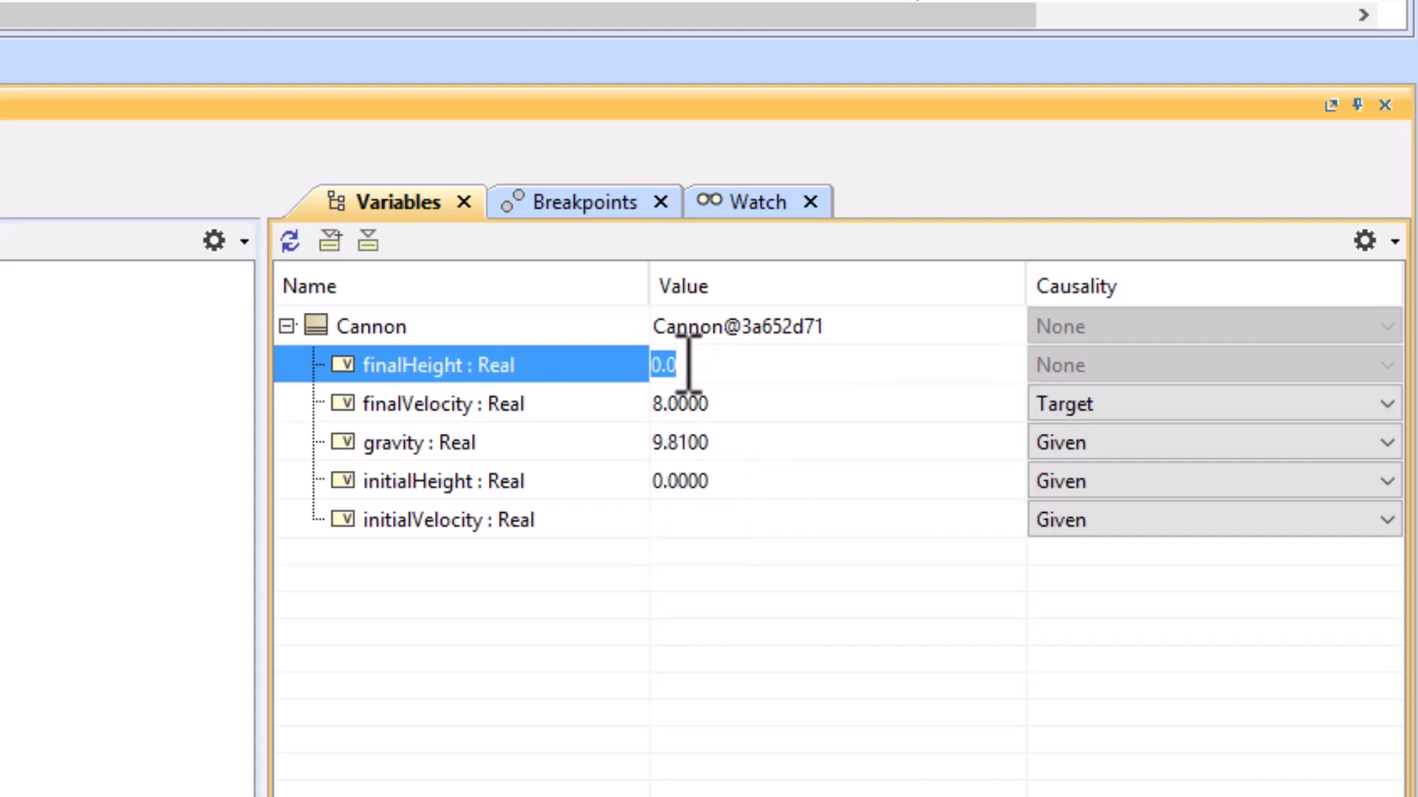
{"action": "left_click", "coordinate": [674, 526]}
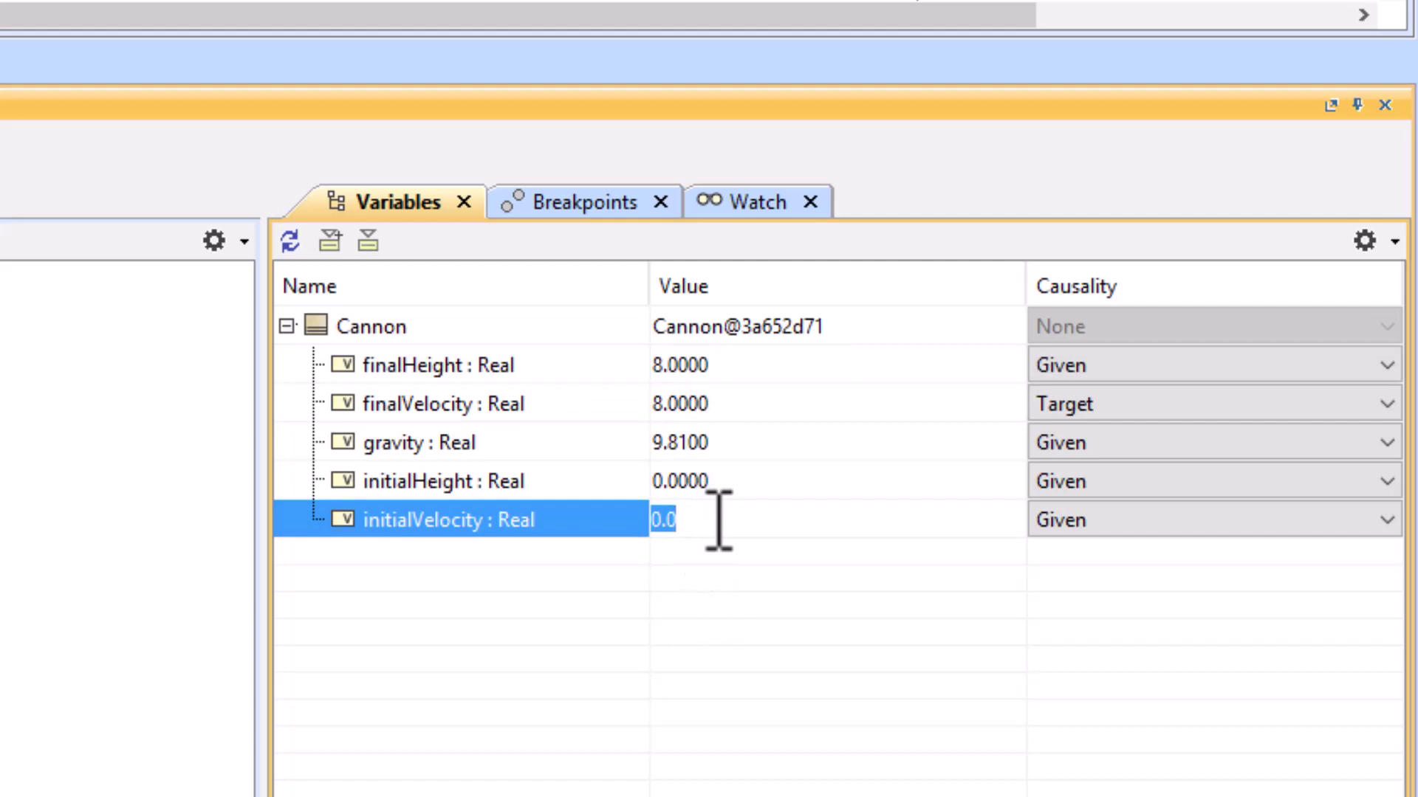
{"action": "key", "text": "Return"}
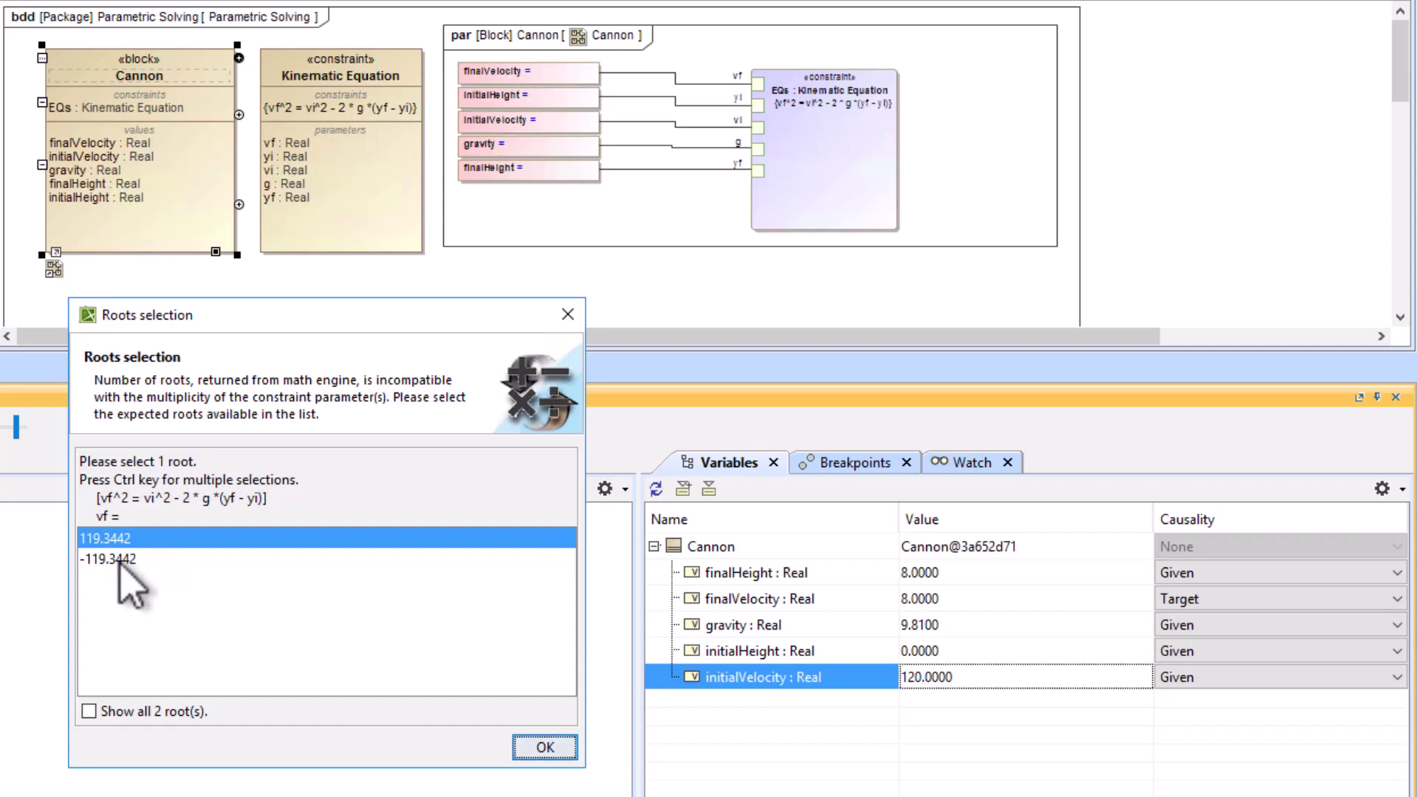
Accept the -119.3442 finalVelocity root, then set initialVelocity to 110 and accept 109.2842.
{"action": "left_click", "coordinate": [120, 559]}
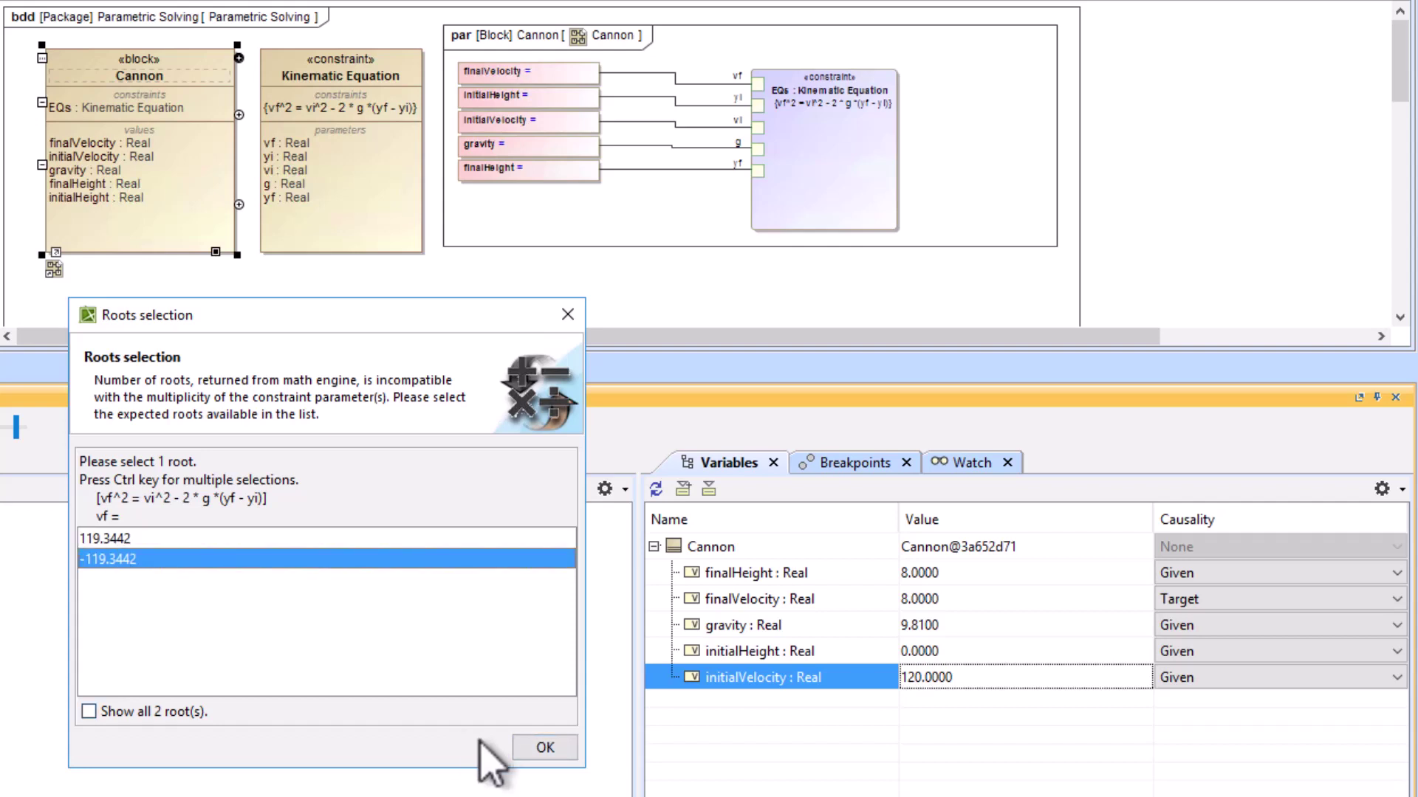
{"action": "left_click", "coordinate": [540, 747]}
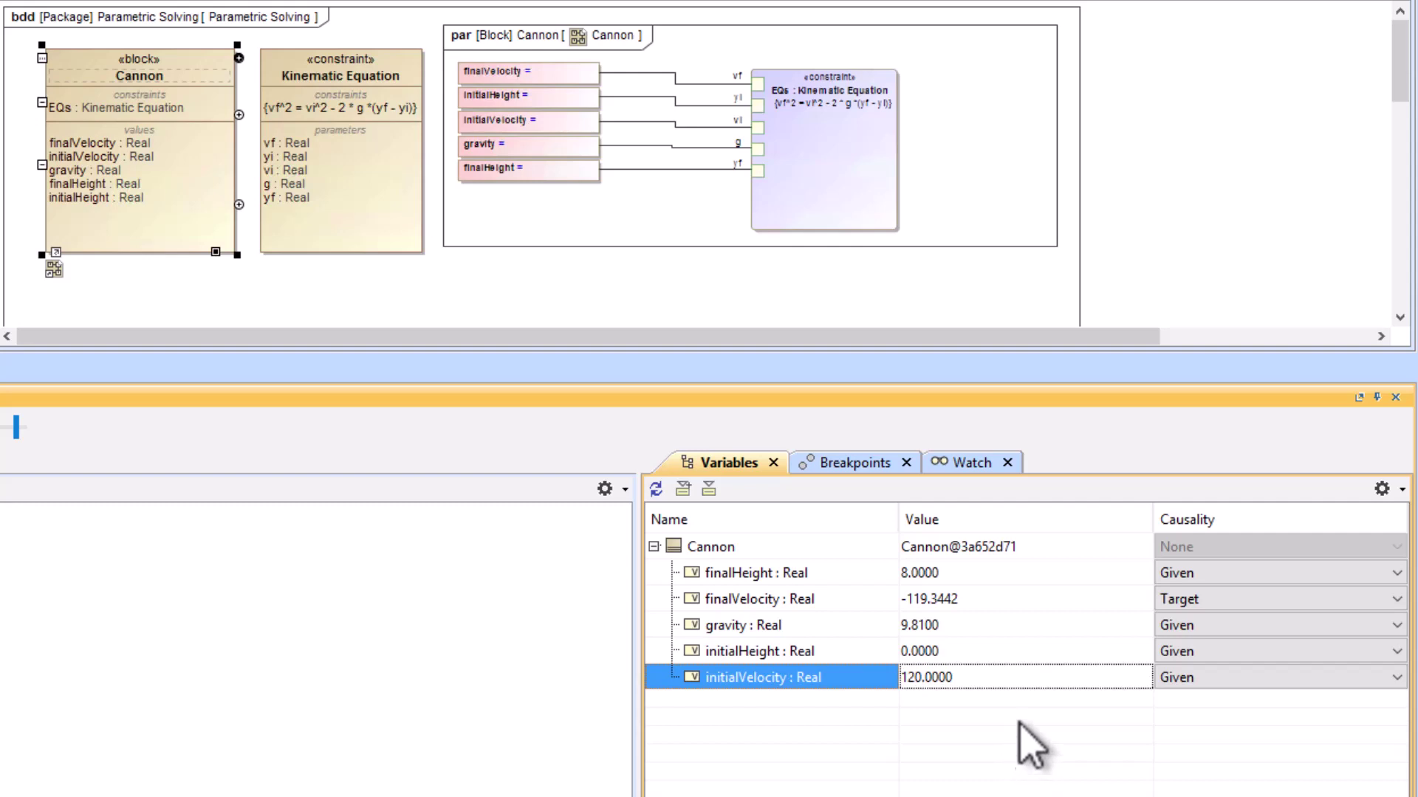
{"action": "left_click", "coordinate": [961, 674]}
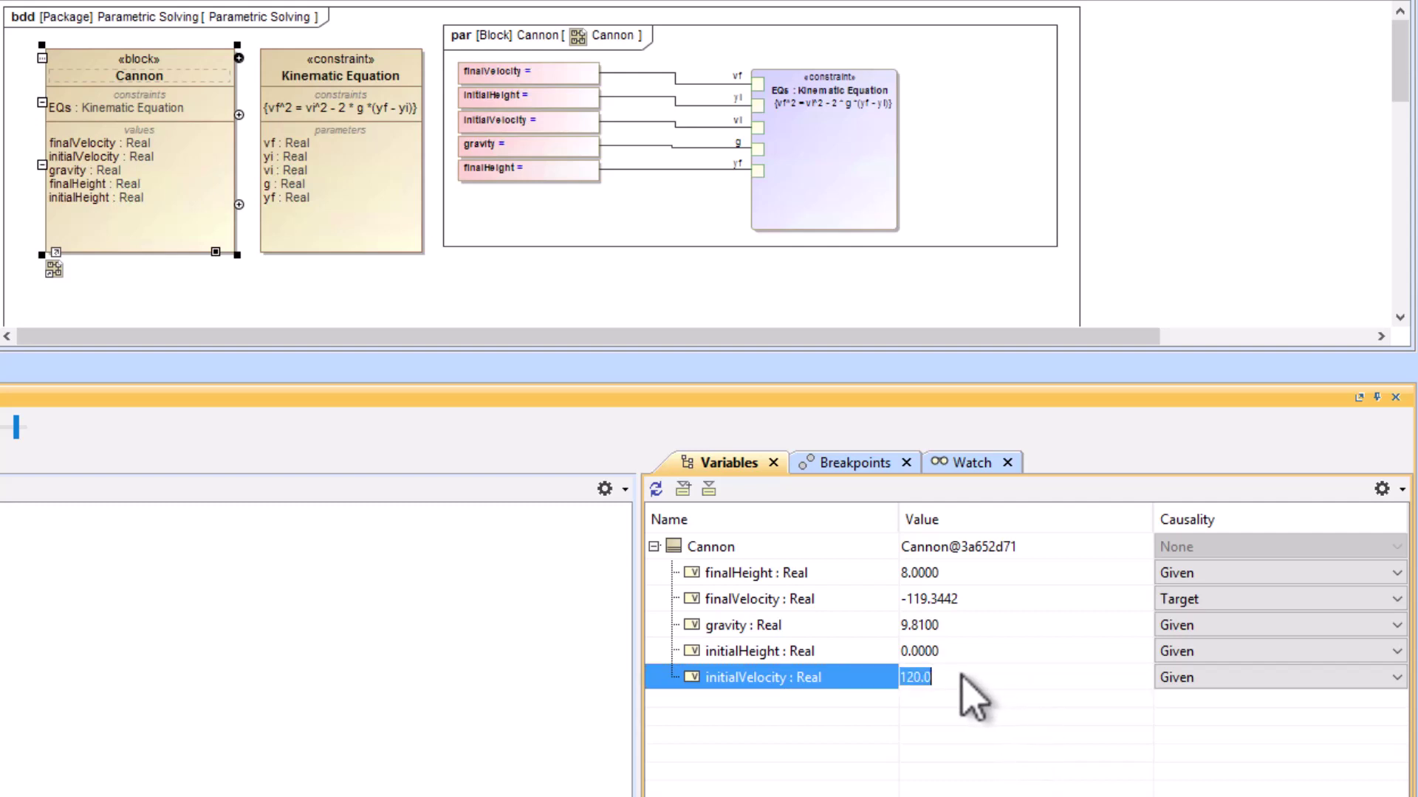
{"action": "type", "text": "110"}
{"action": "key", "text": "Return"}
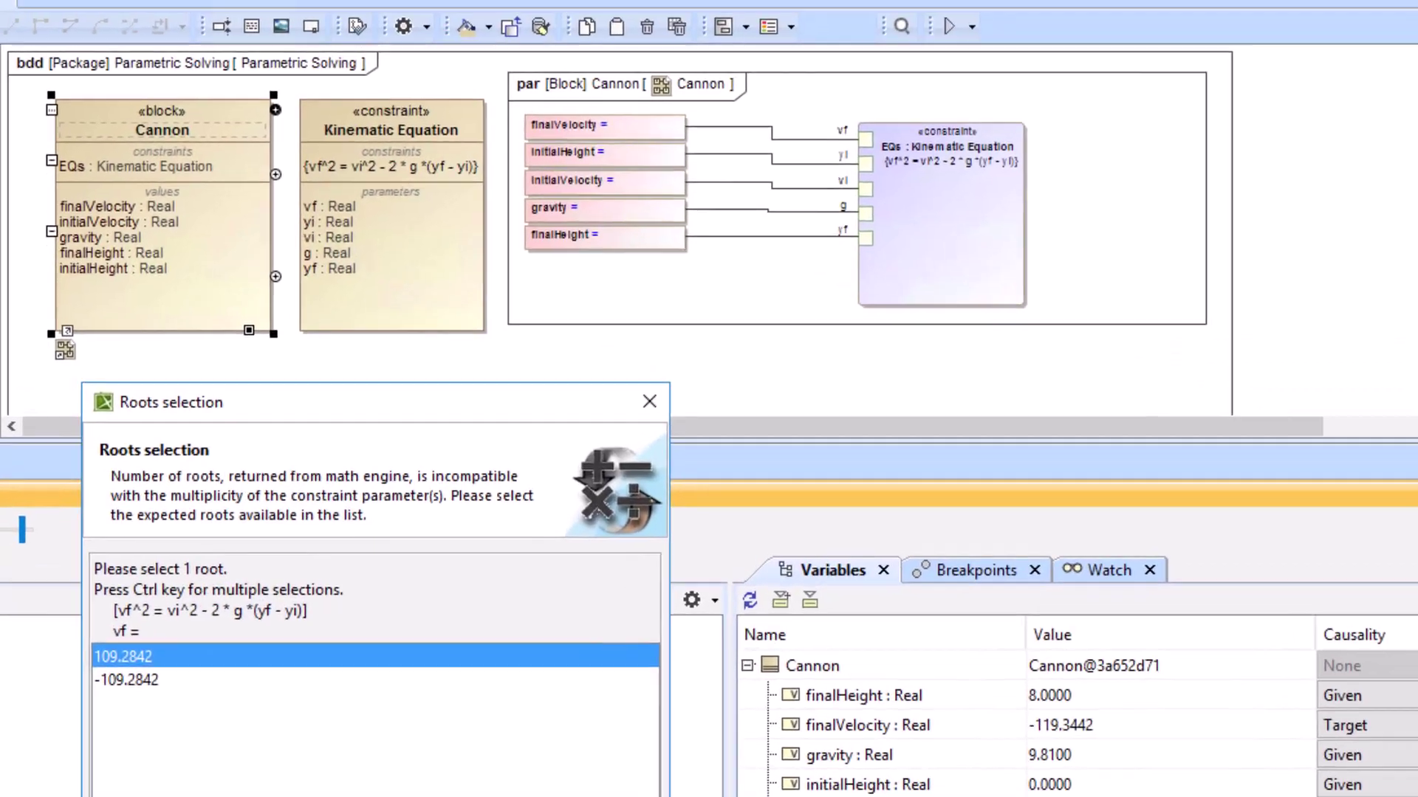
{"action": "left_click", "coordinate": [544, 748]}
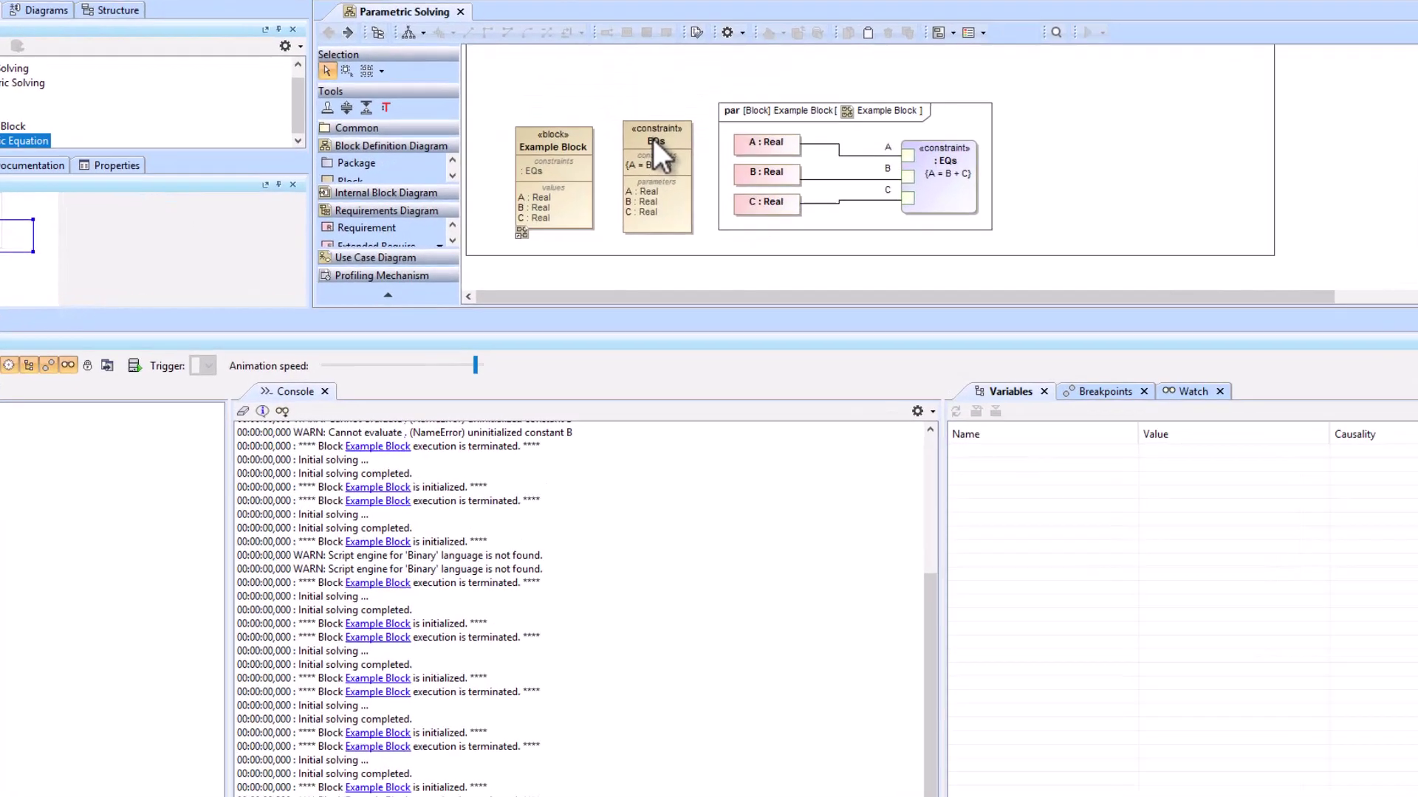
Switch the EQs constraint {A = B + C} language to Matlab via its context menu.
{"action": "right_click", "coordinate": [660, 155]}
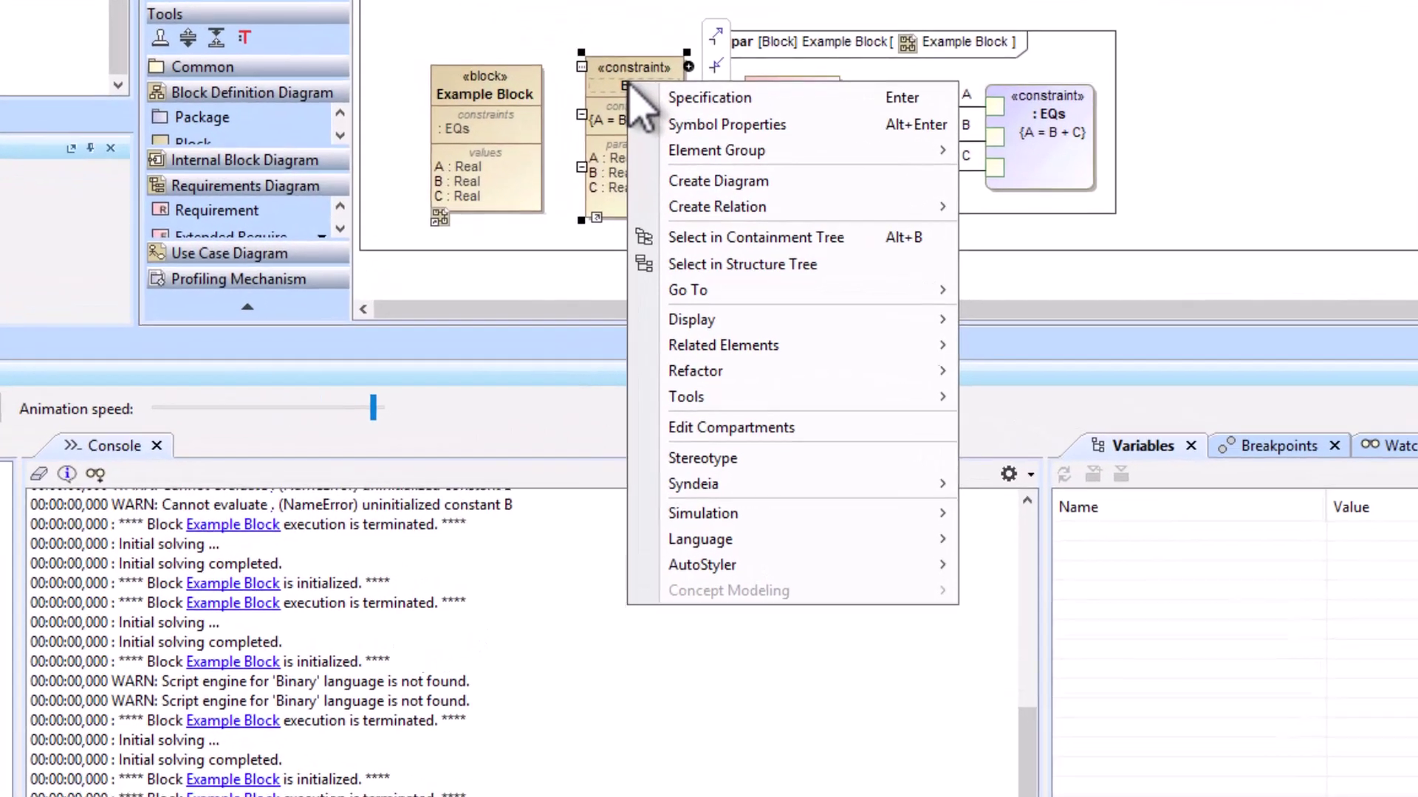
{"action": "mouse_move", "coordinate": [753, 547]}
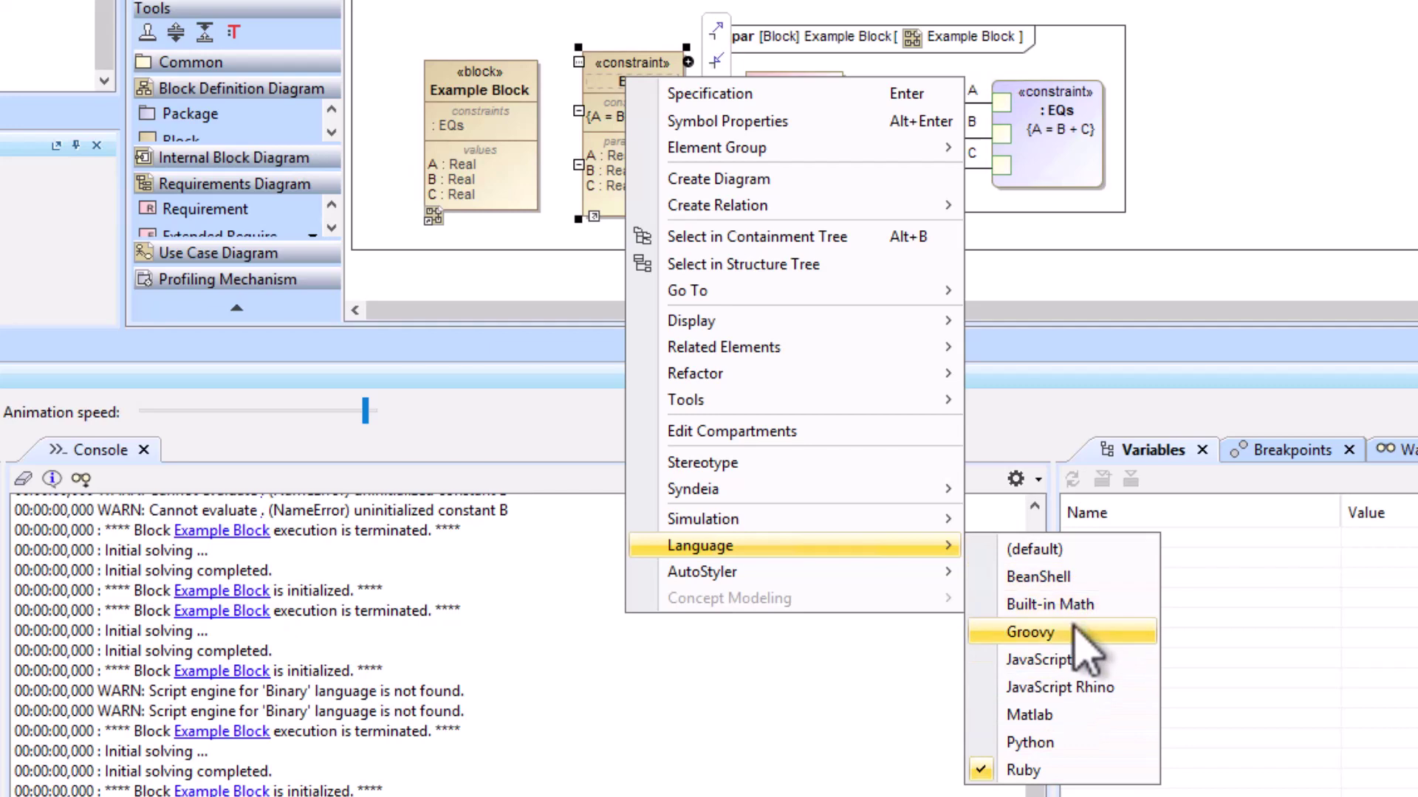
{"action": "left_click", "coordinate": [1057, 716]}
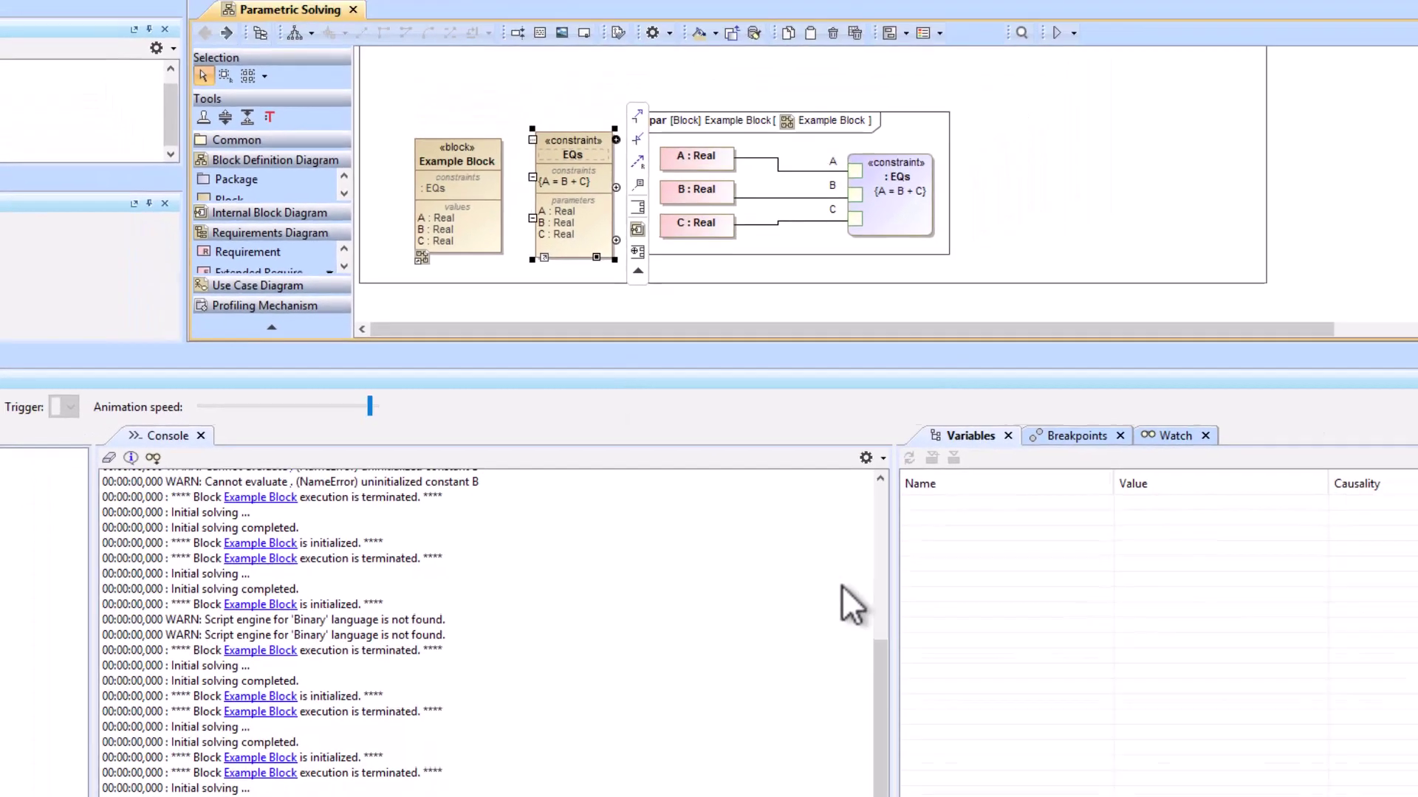
{"action": "left_click", "coordinate": [480, 127]}
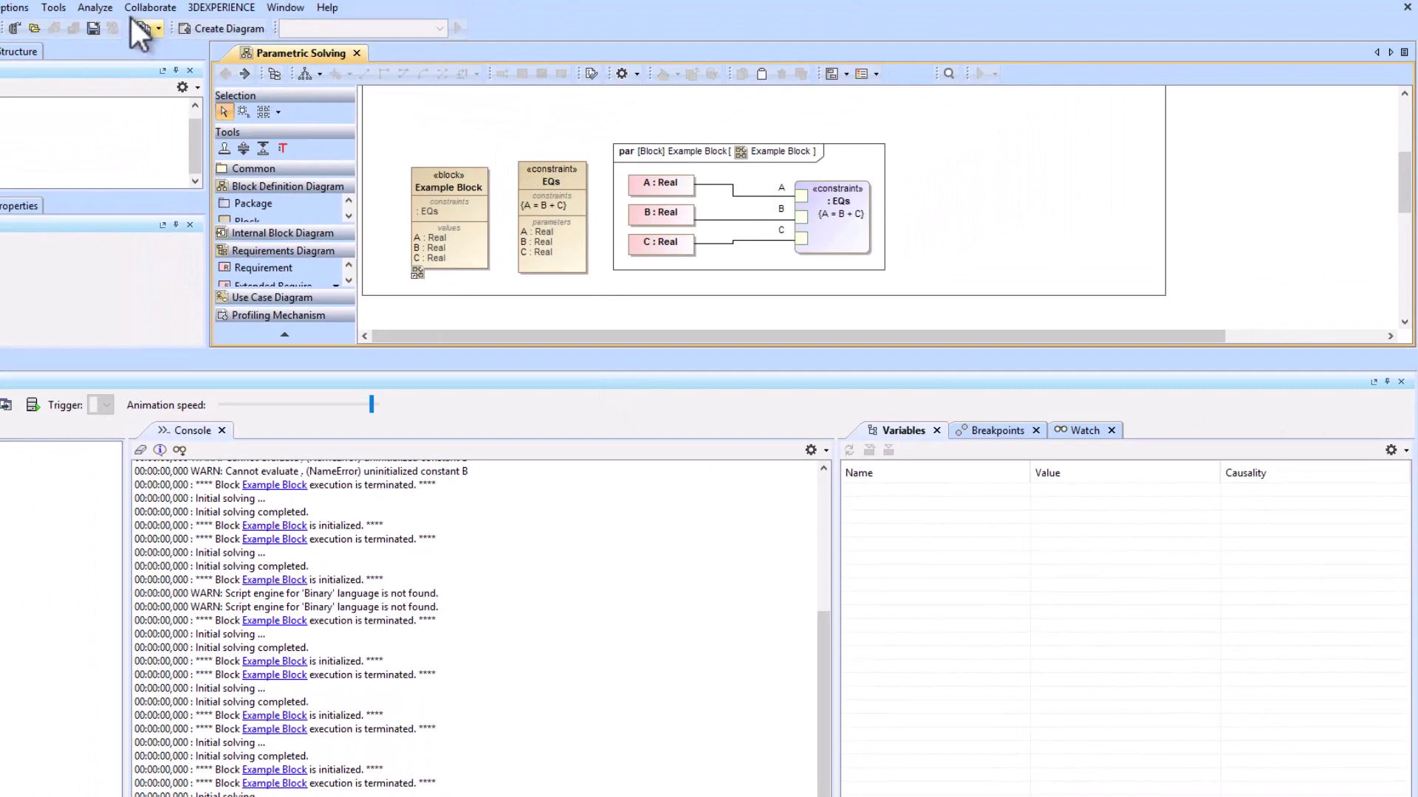
{"action": "left_click", "coordinate": [56, 8]}
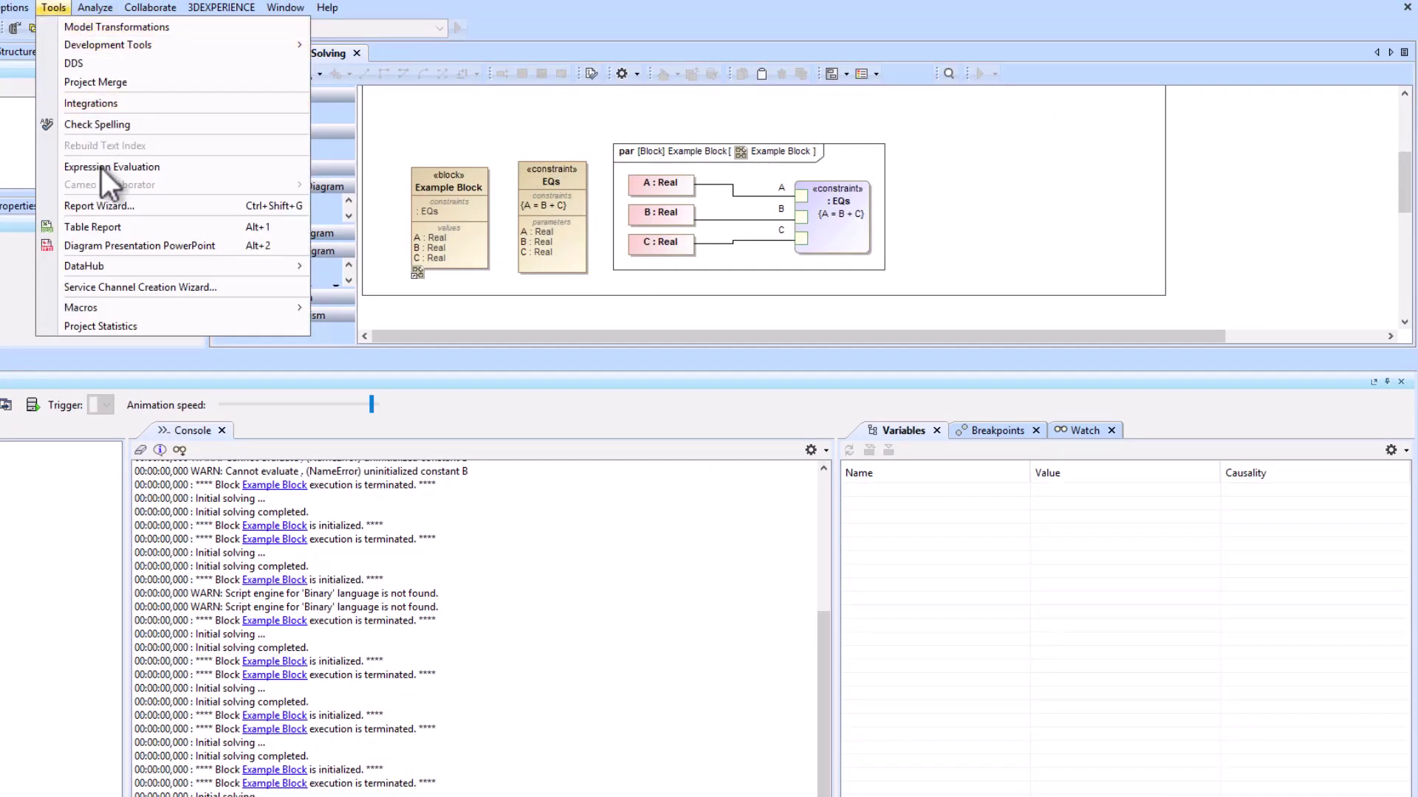
{"action": "left_click", "coordinate": [91, 103]}
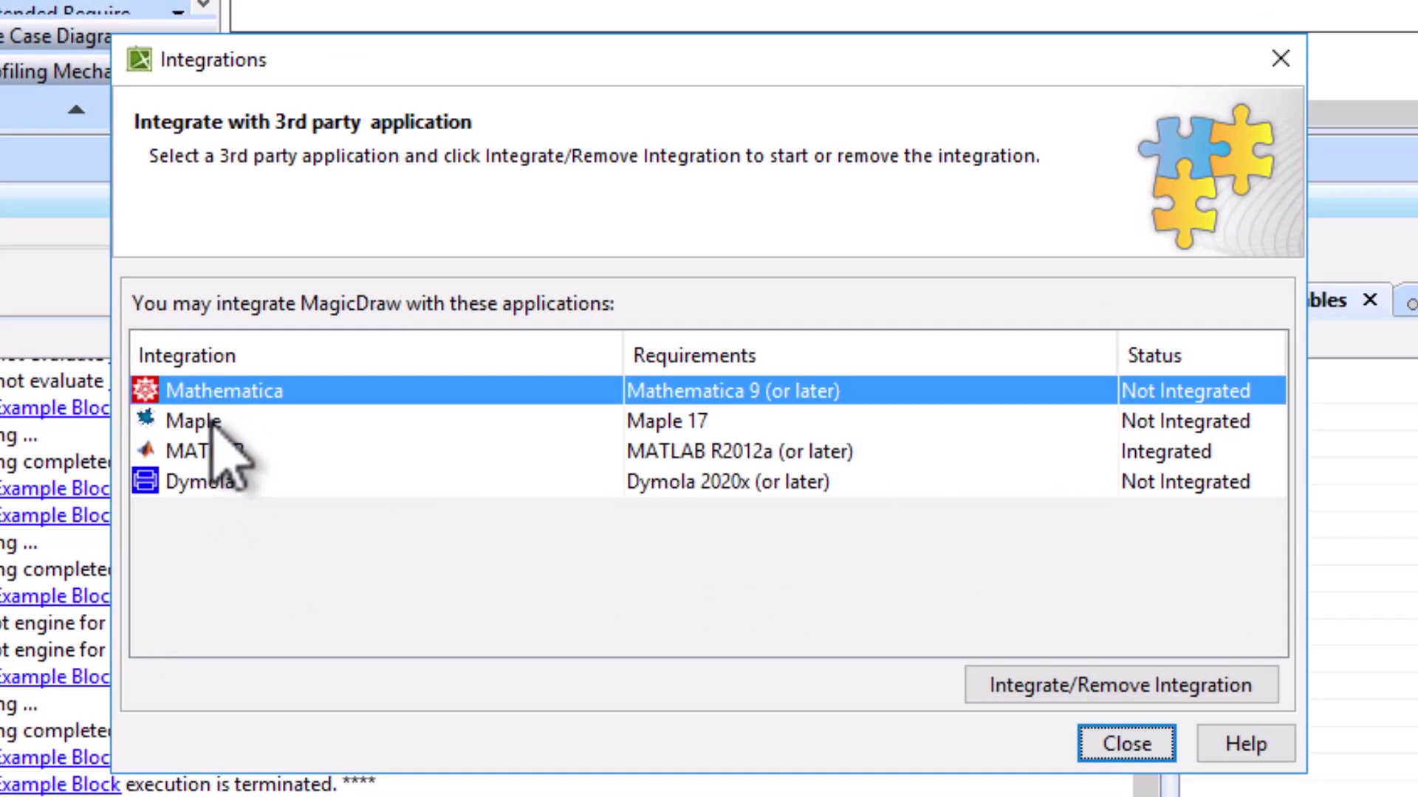
{"action": "left_click", "coordinate": [214, 422]}
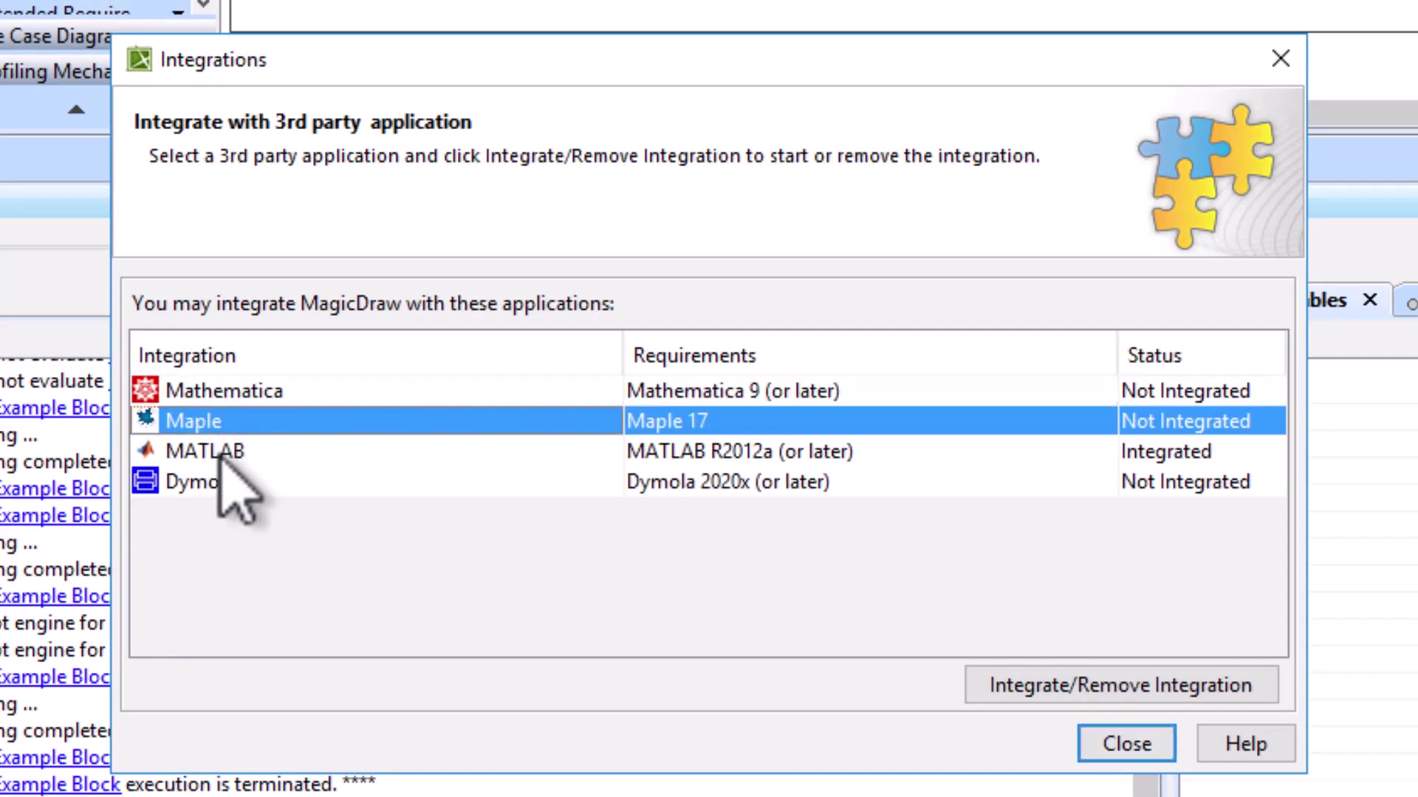
{"action": "left_click", "coordinate": [314, 480]}
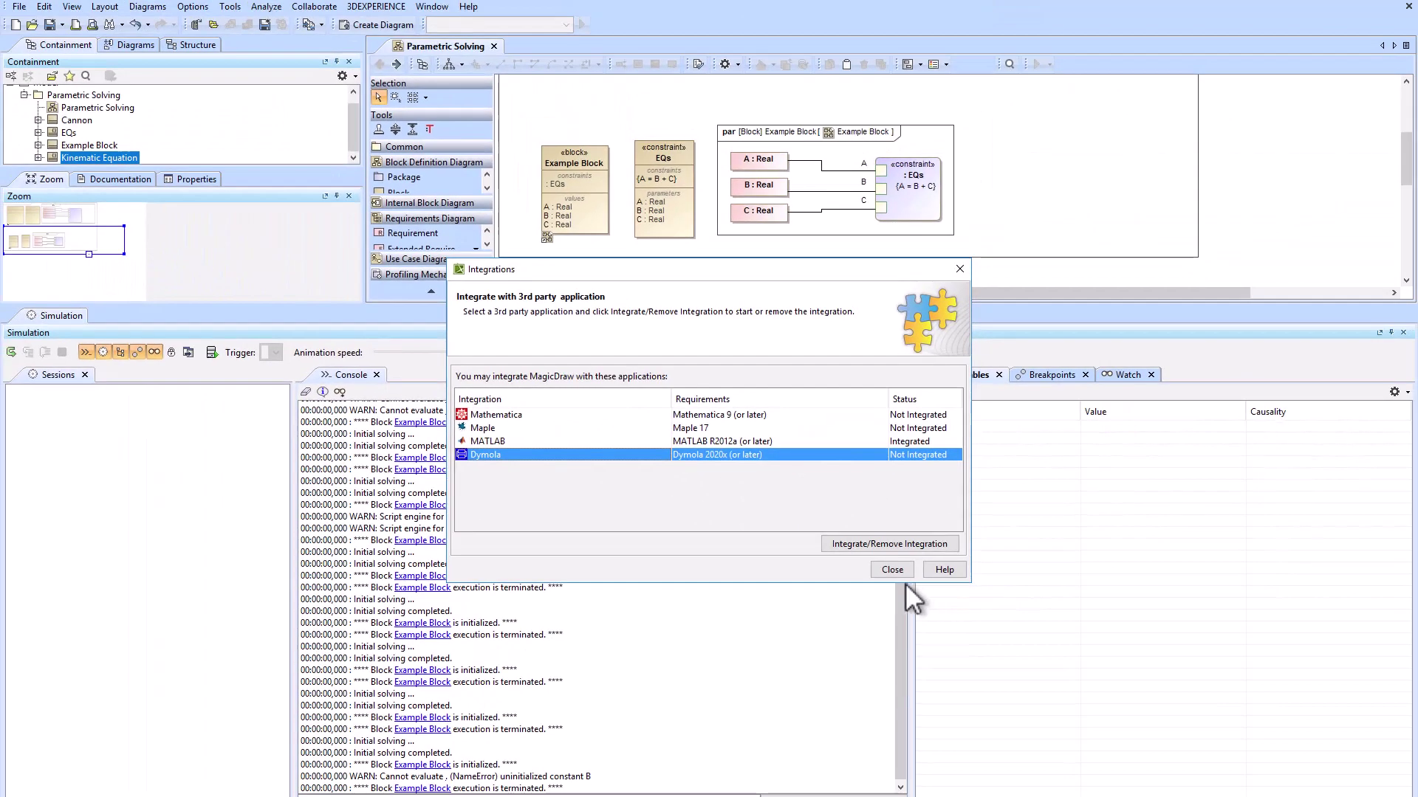
{"action": "left_click", "coordinate": [889, 573]}
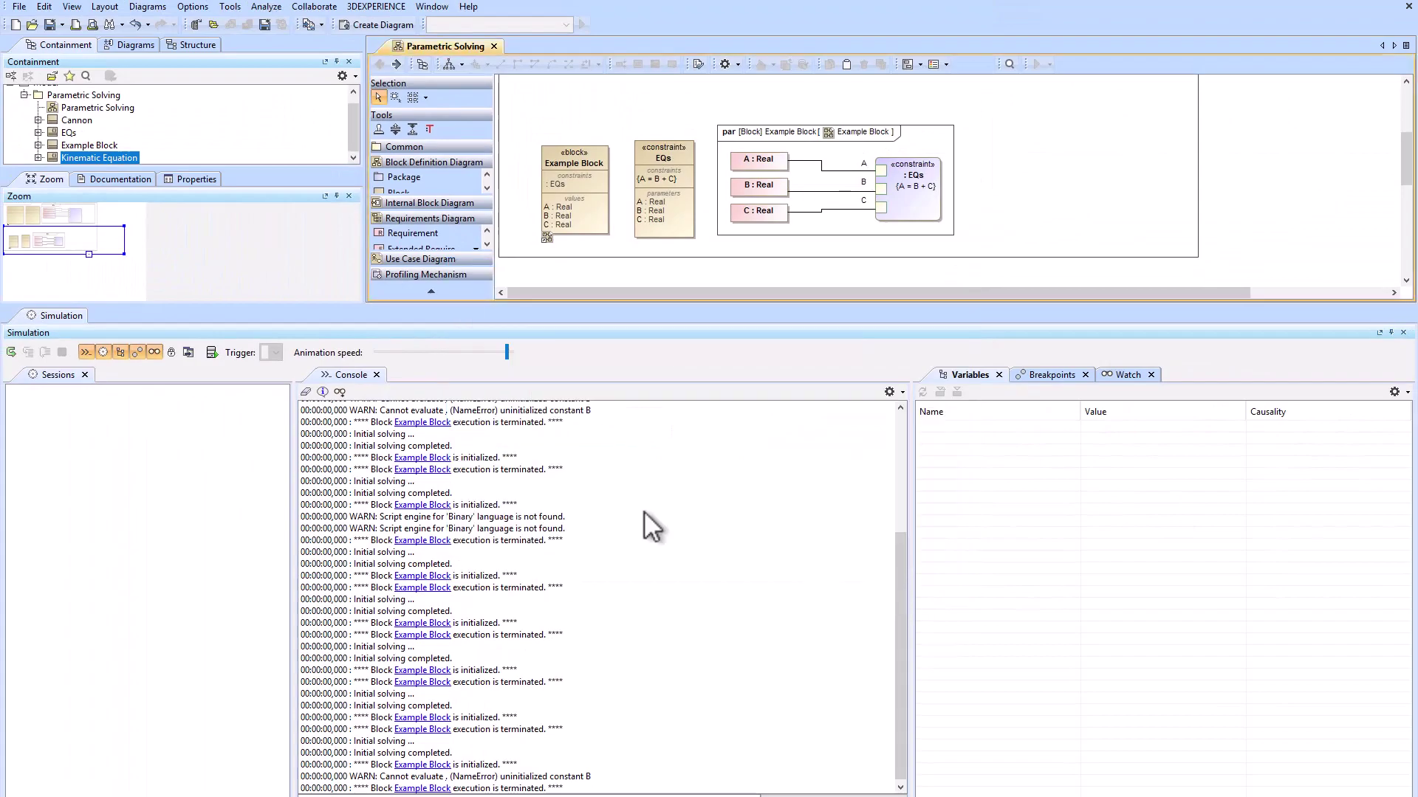